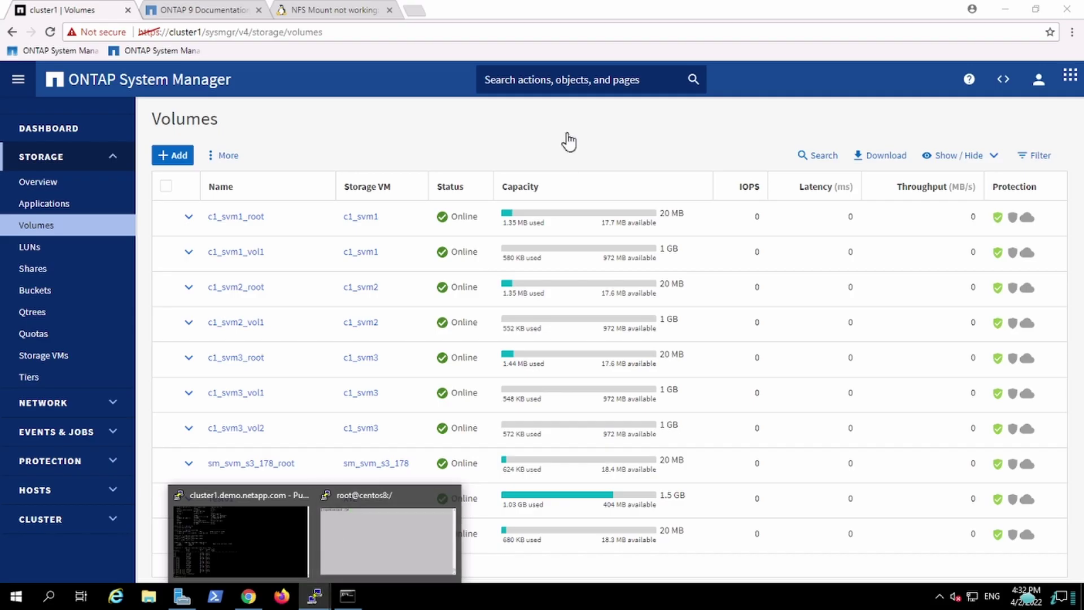
Return to the Volumes list showing Test01 online at 1.5 GB and XYZ_root.
click(559, 143)
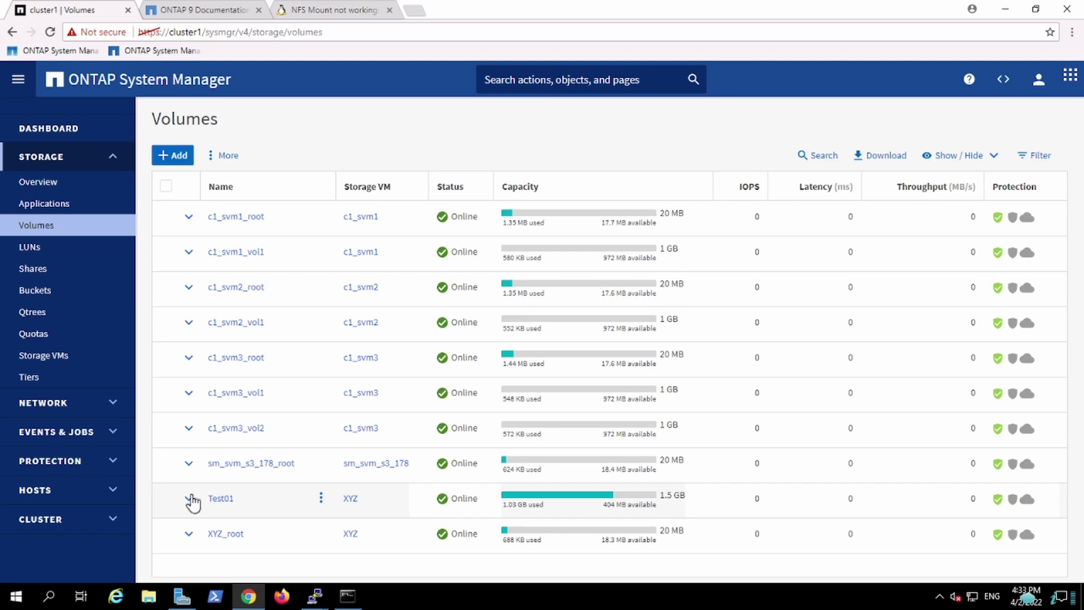
Expand Test01's details to review its NFS export policy, /Test01 mount path and access paths.
click(190, 498)
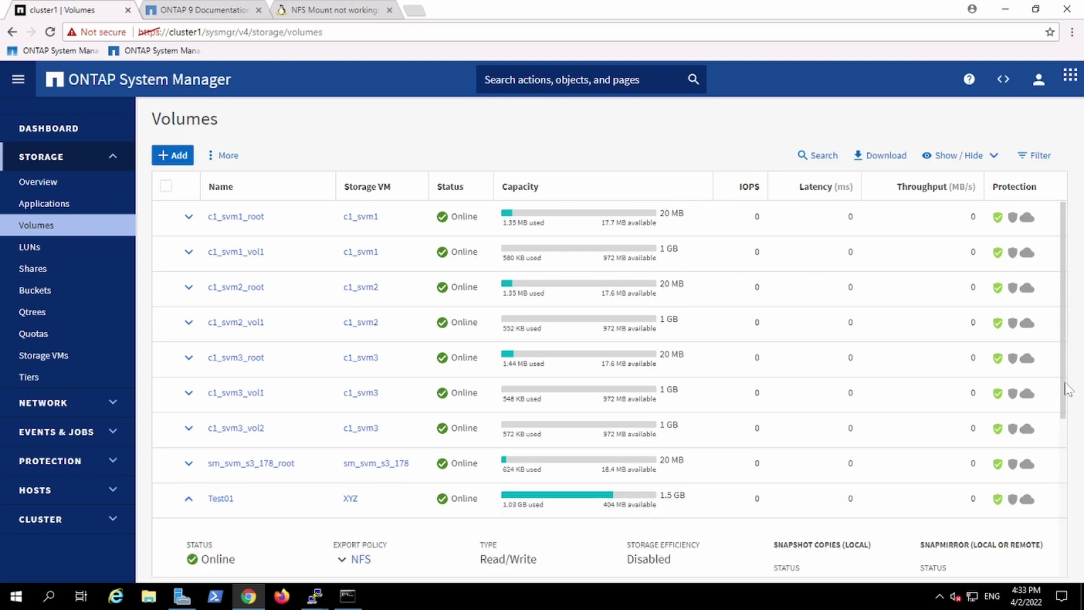
scroll(1069, 402, down, 1)
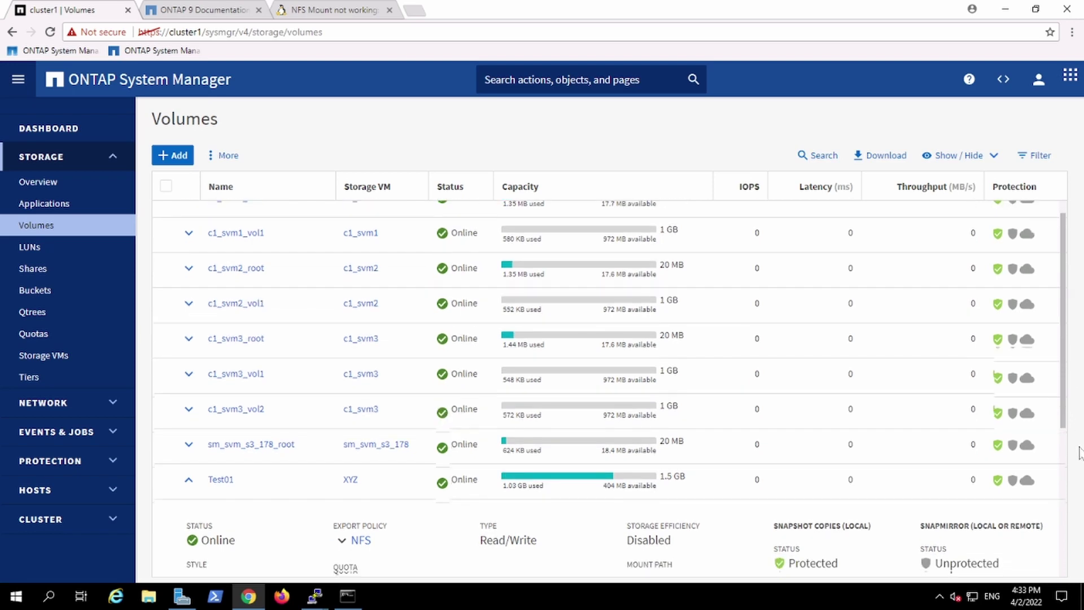
scroll(1080, 452, down, 2)
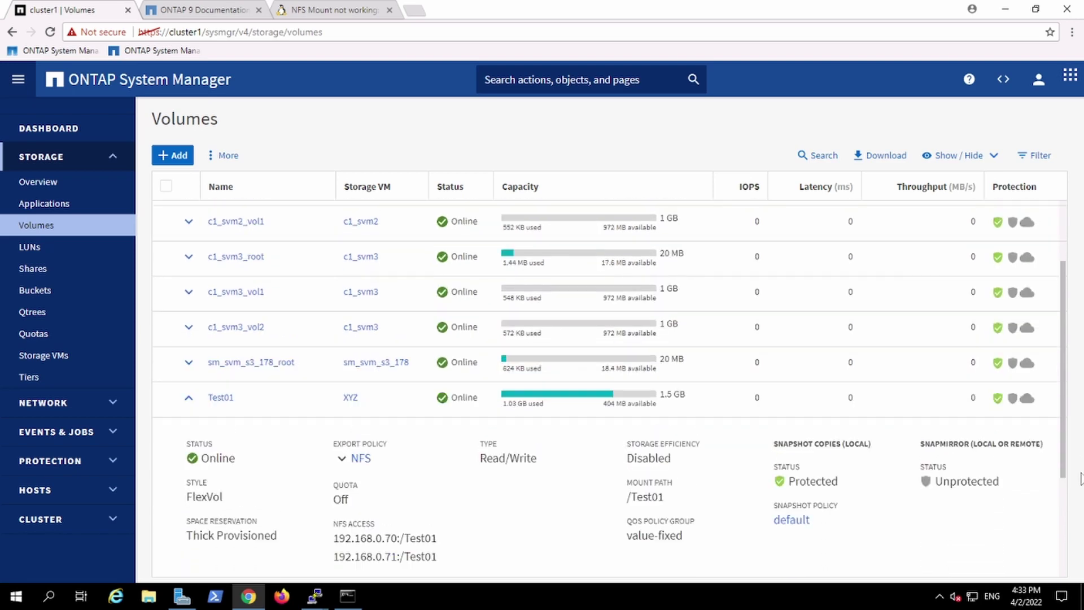
scroll(1079, 494, down, 1)
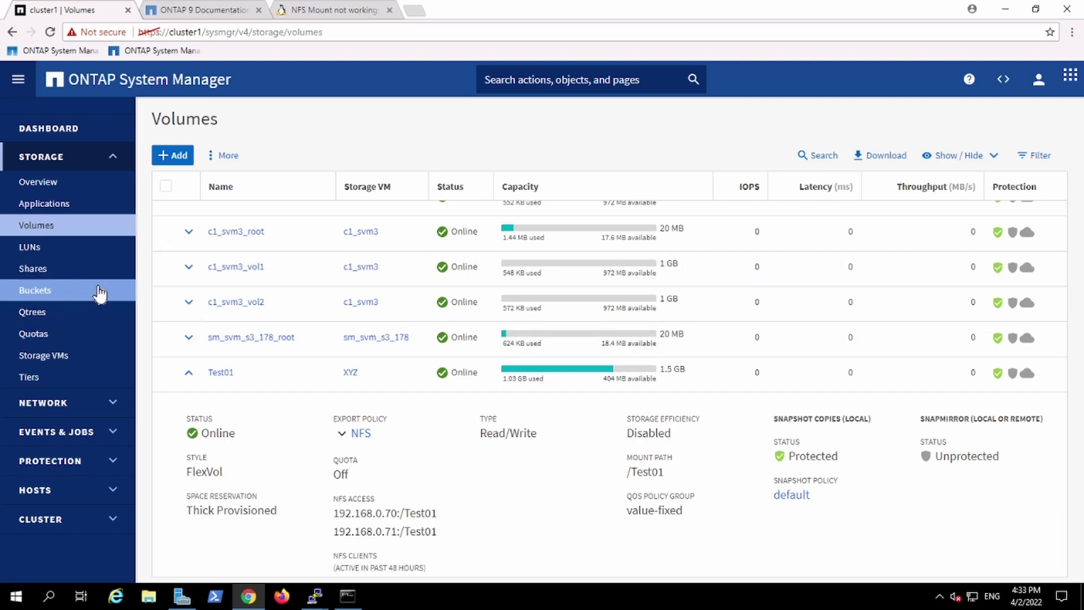
Add a new qtree quota rule from the Quotas Rules tab, targeting volume Test01.
click(63, 334)
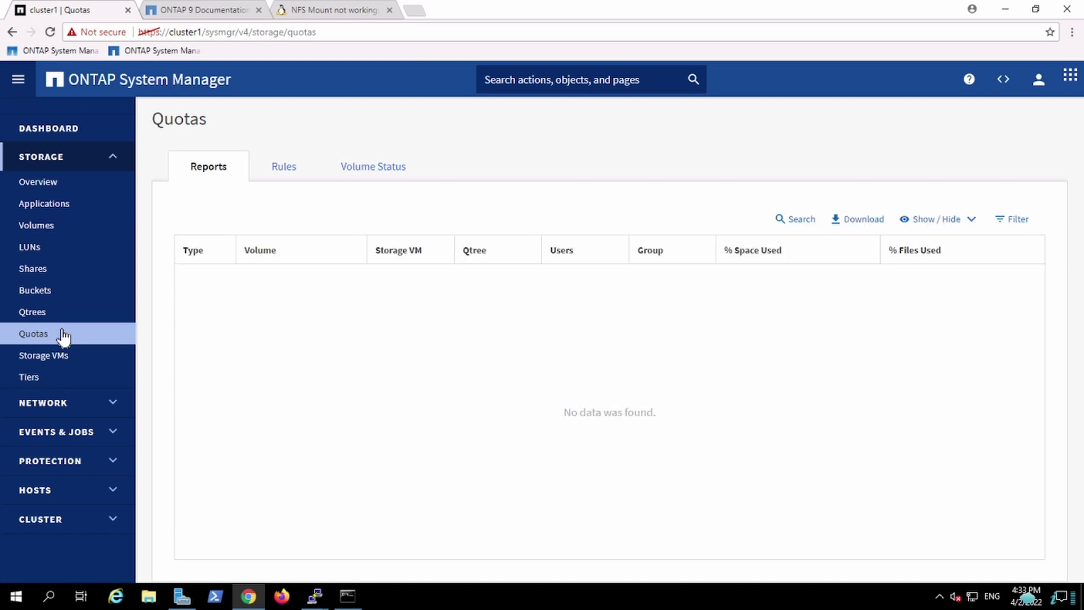
click(269, 191)
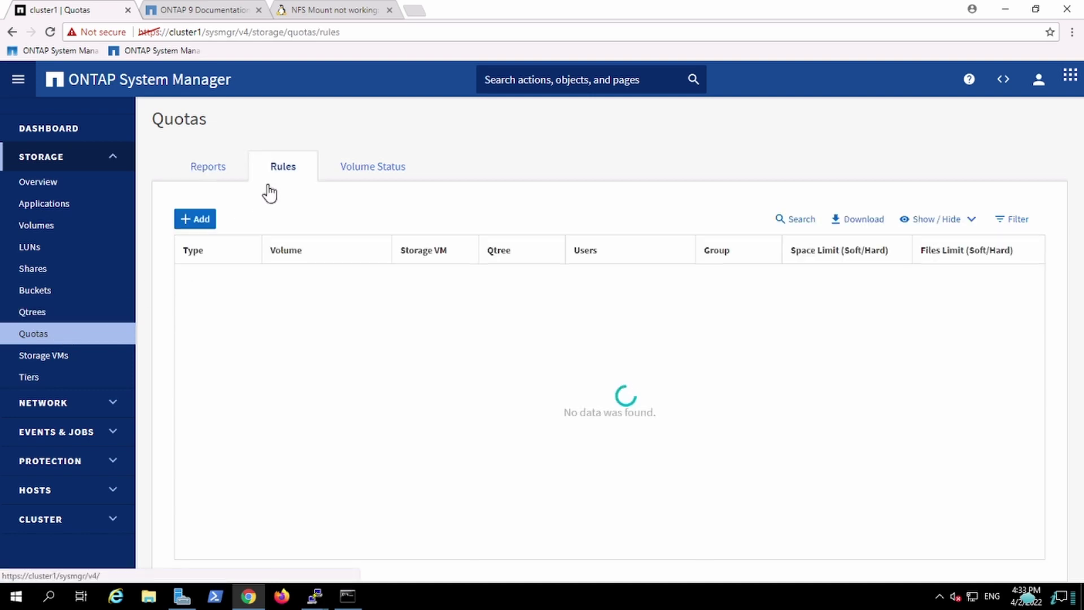
click(199, 224)
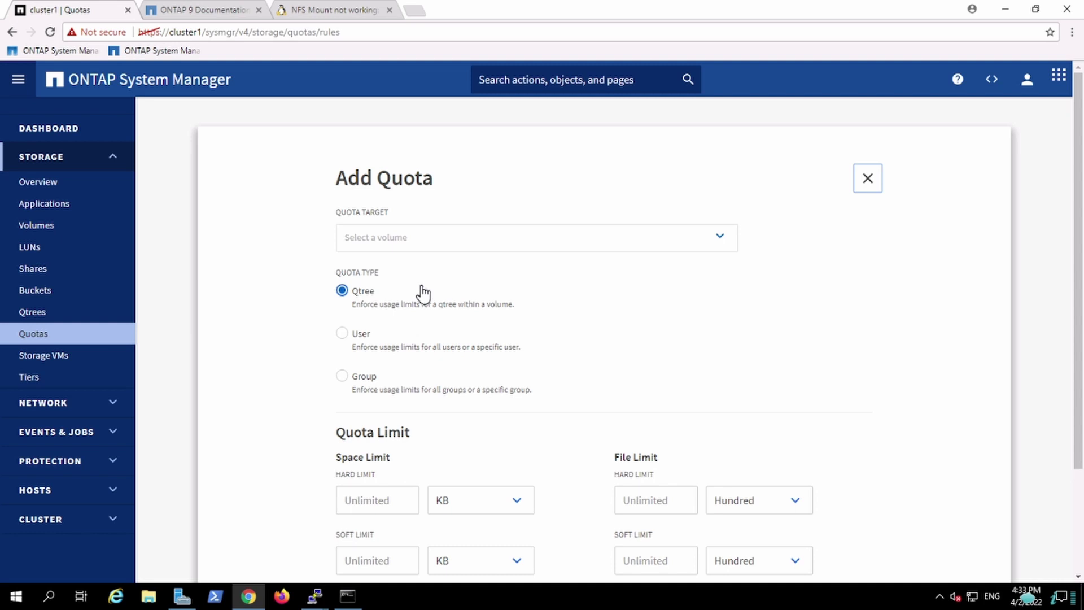
click(424, 238)
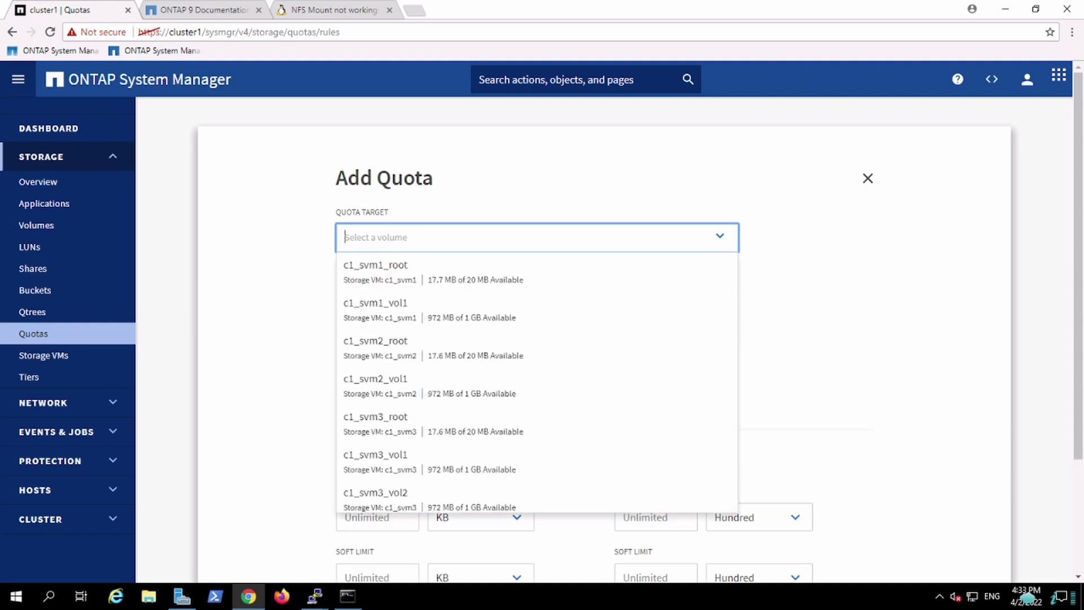
text(test)
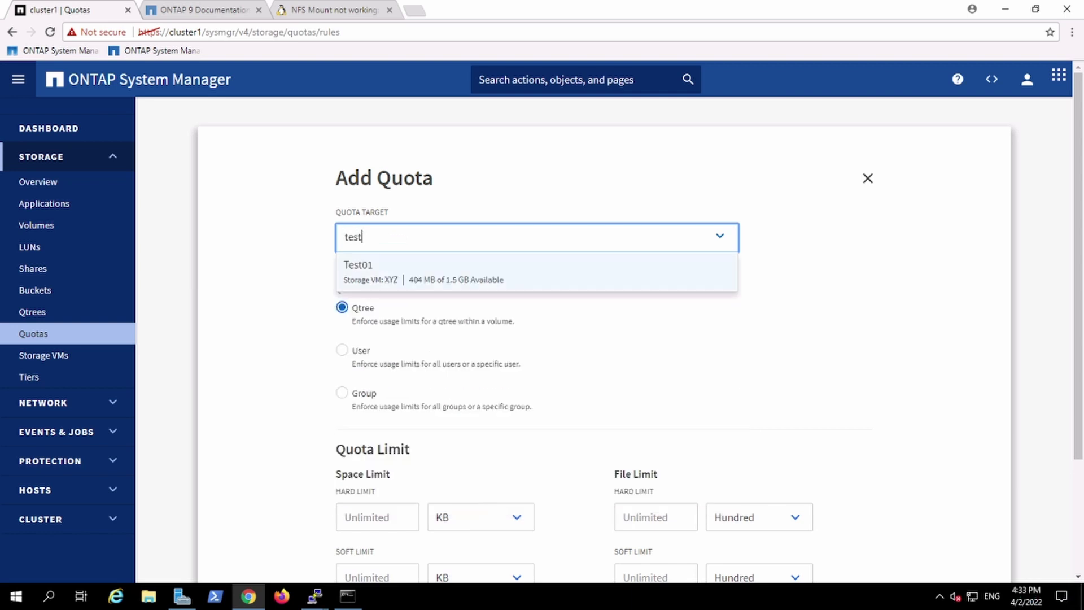
click(440, 278)
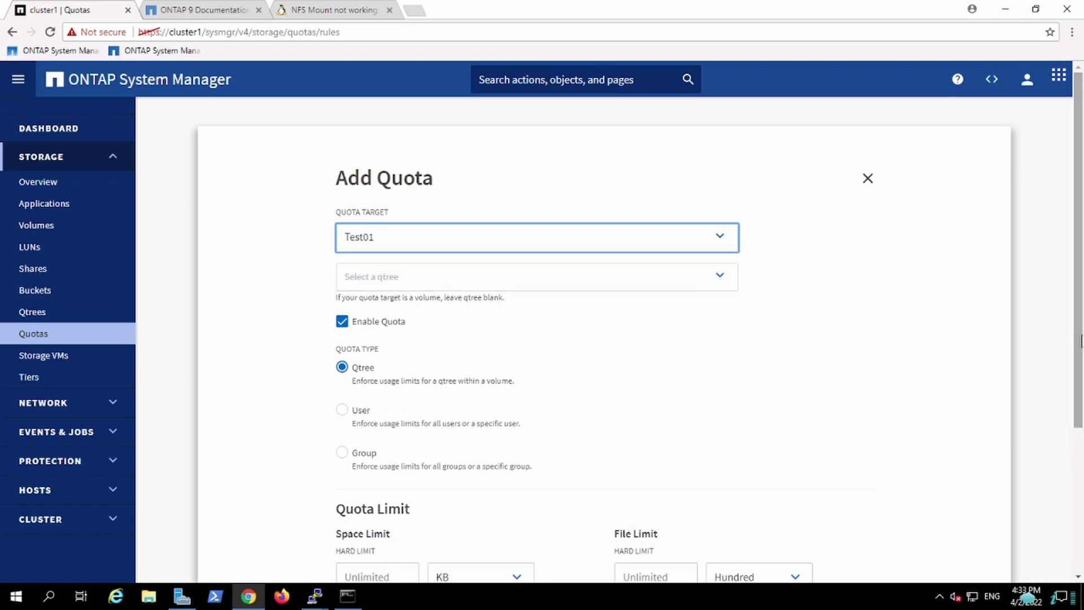
scroll(1082, 361, down, 1)
scroll(1083, 379, down, 1)
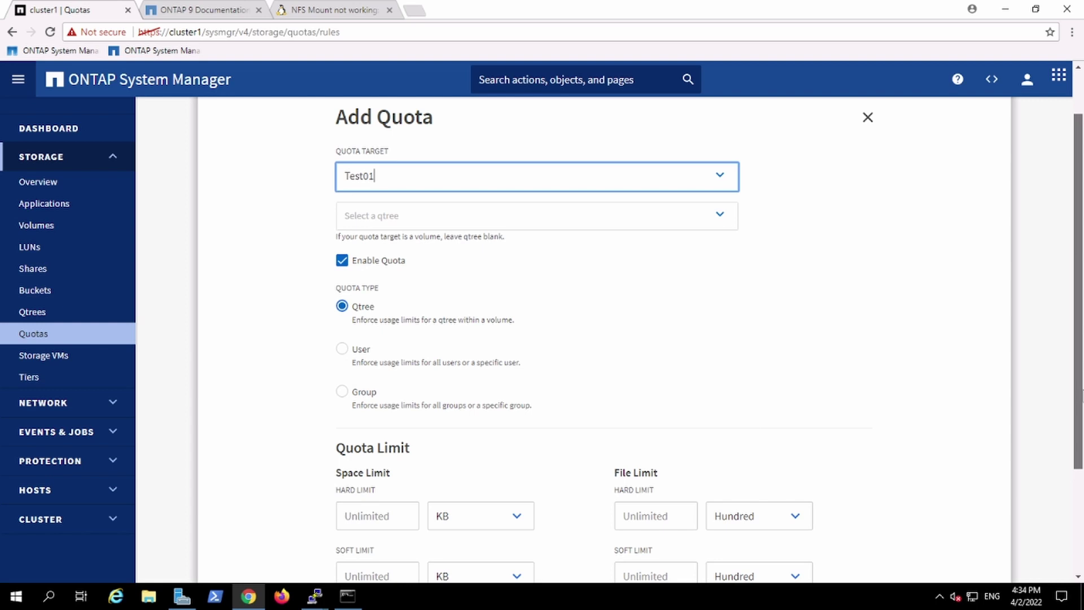
scroll(1002, 421, down, 1)
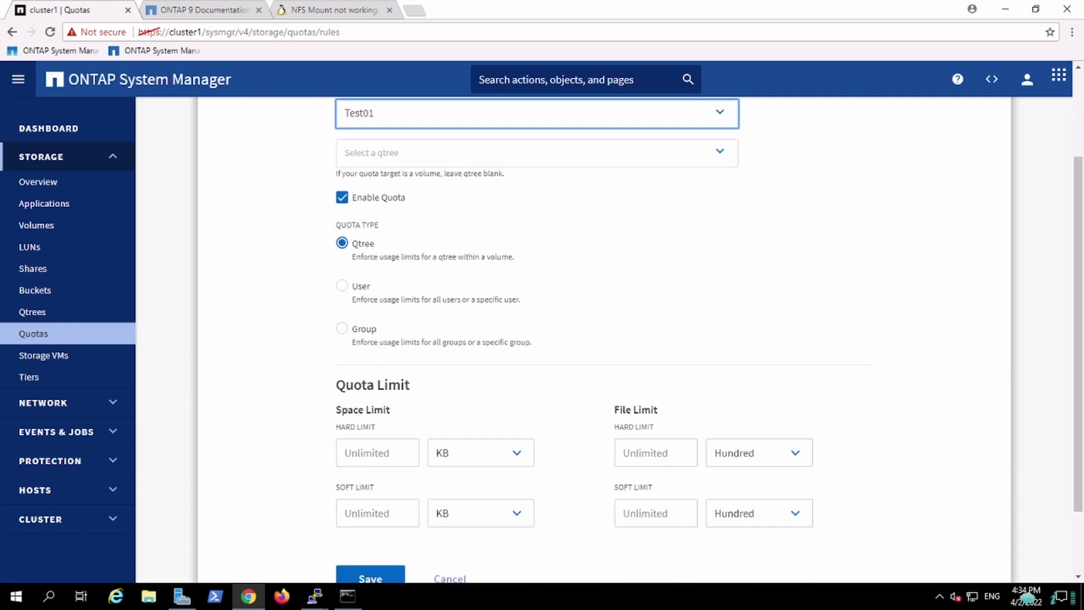
Give the Test01 quota rule a 200 MB hard and 150 soft space limit, then save.
click(351, 471)
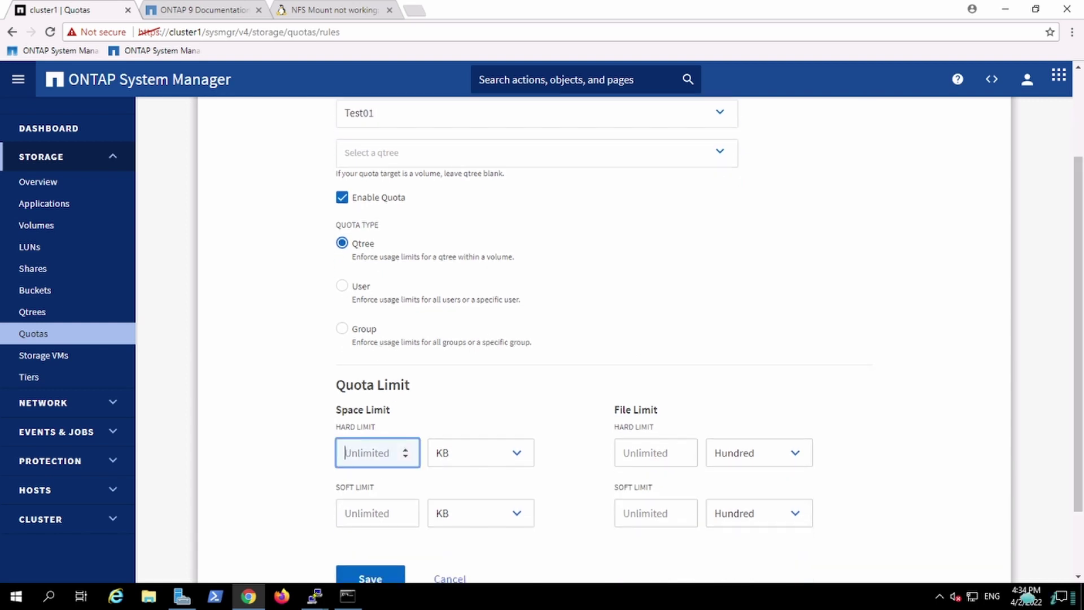
text(200)
click(450, 460)
click(444, 489)
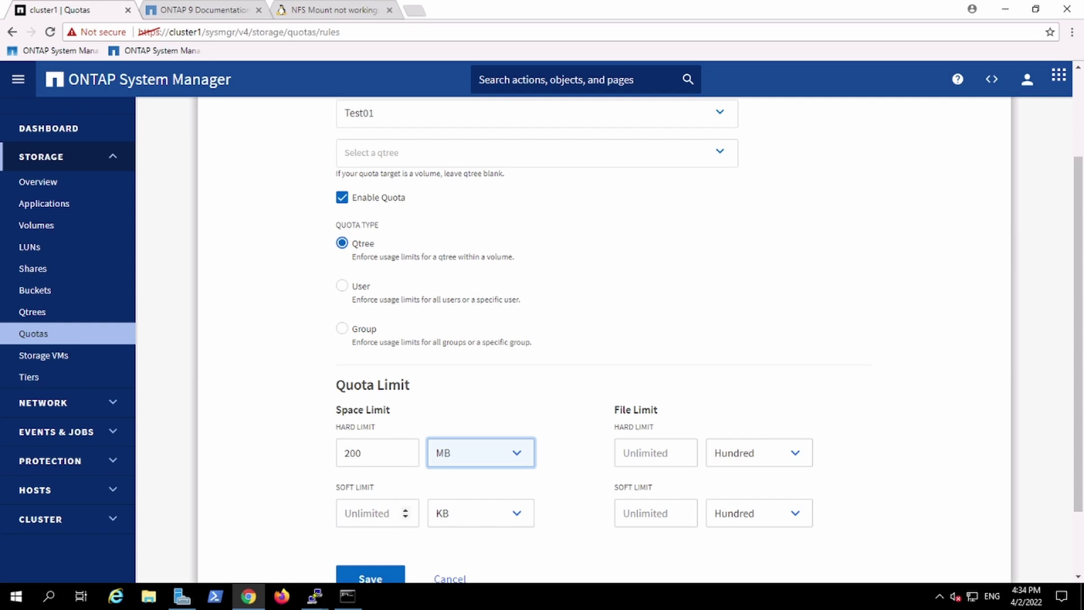
click(403, 511)
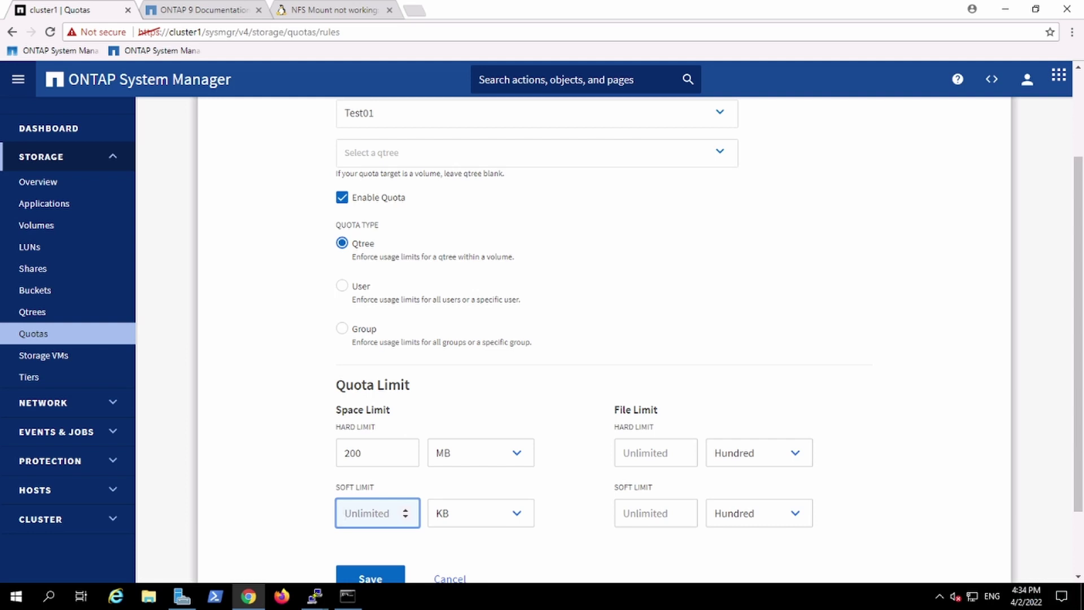
text(150)
double_click(623, 409)
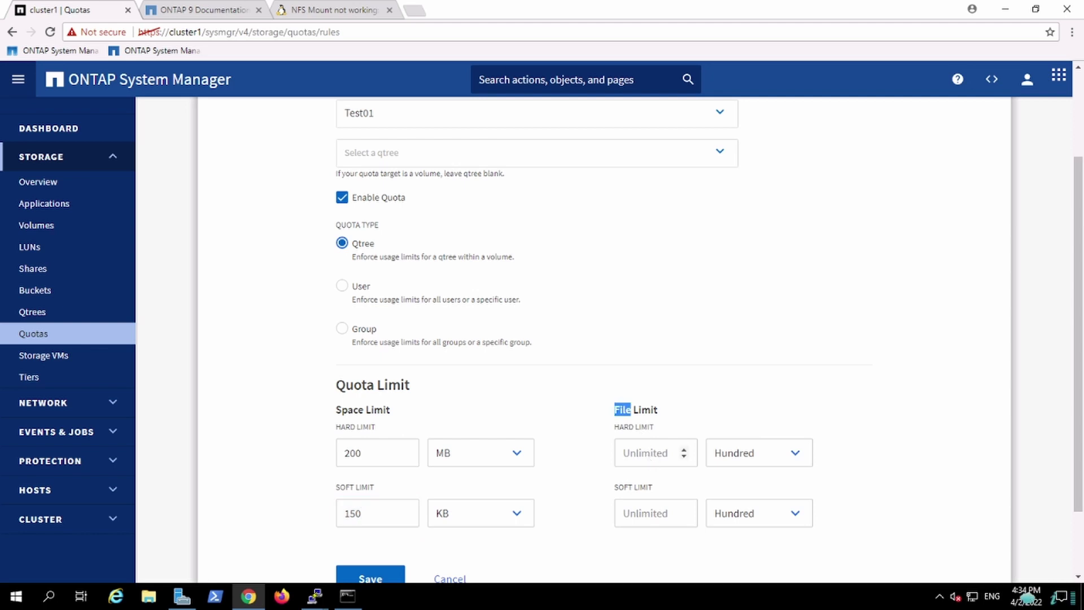
click(653, 460)
click(779, 459)
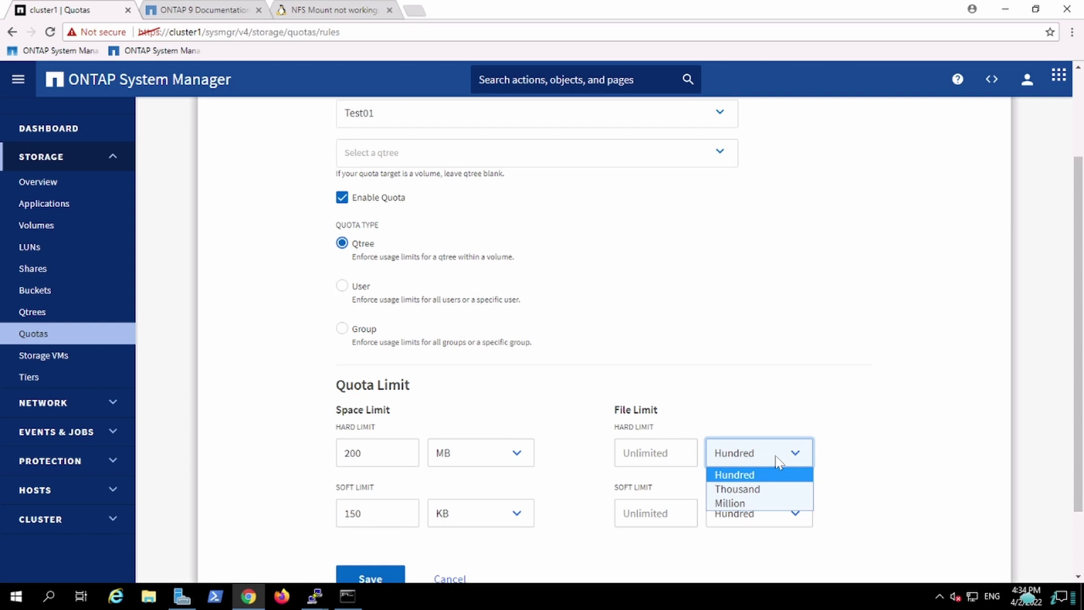
click(778, 462)
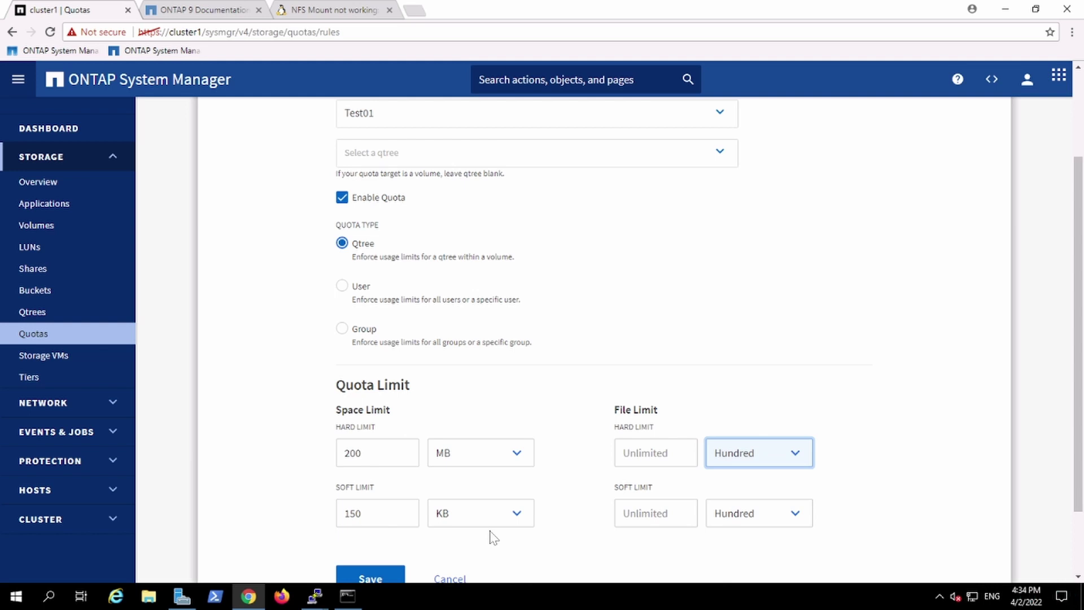
click(368, 577)
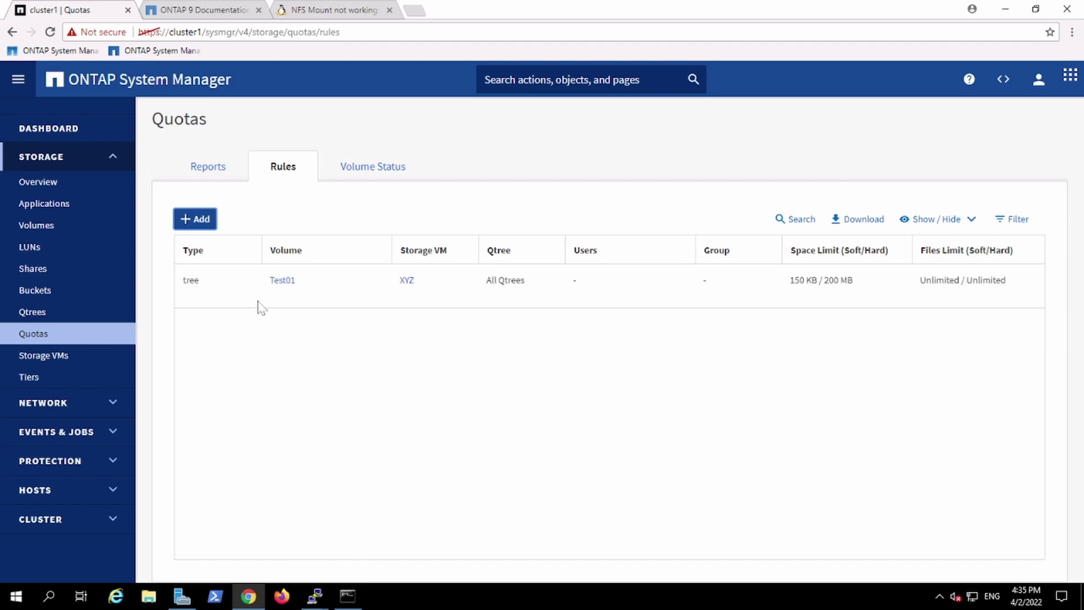
Add a qtree named t1 on volume Test01 from the Qtrees page.
click(47, 314)
click(184, 164)
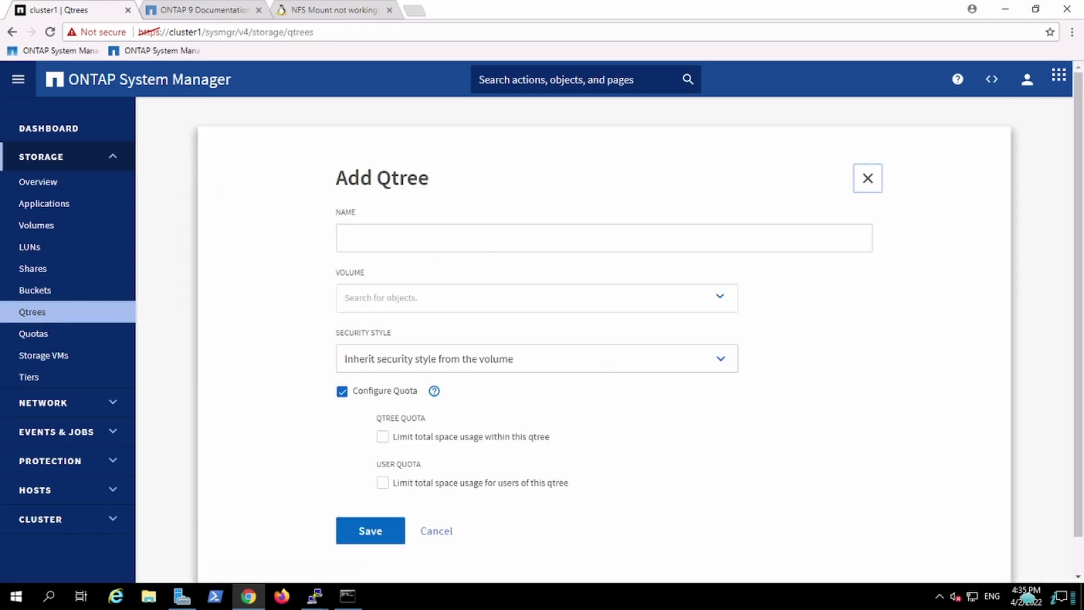
click(345, 238)
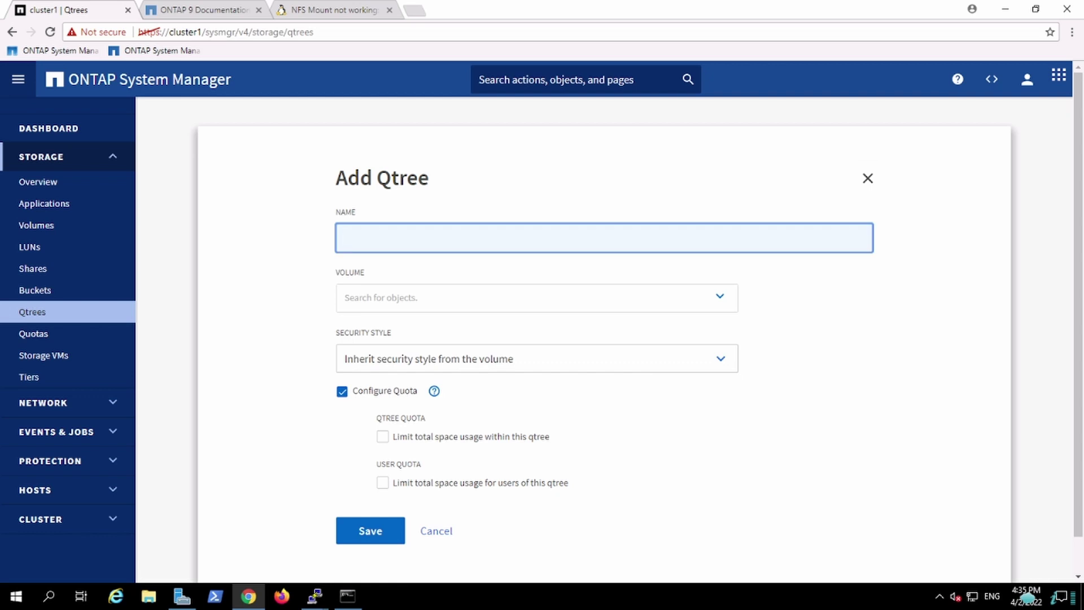
text(t1)
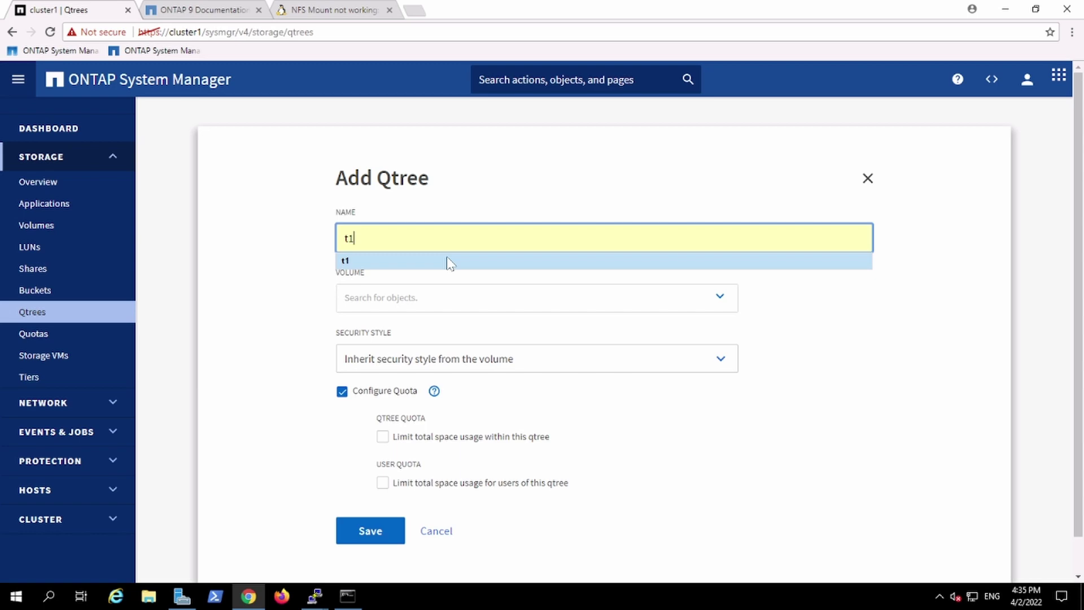
click(449, 261)
click(499, 313)
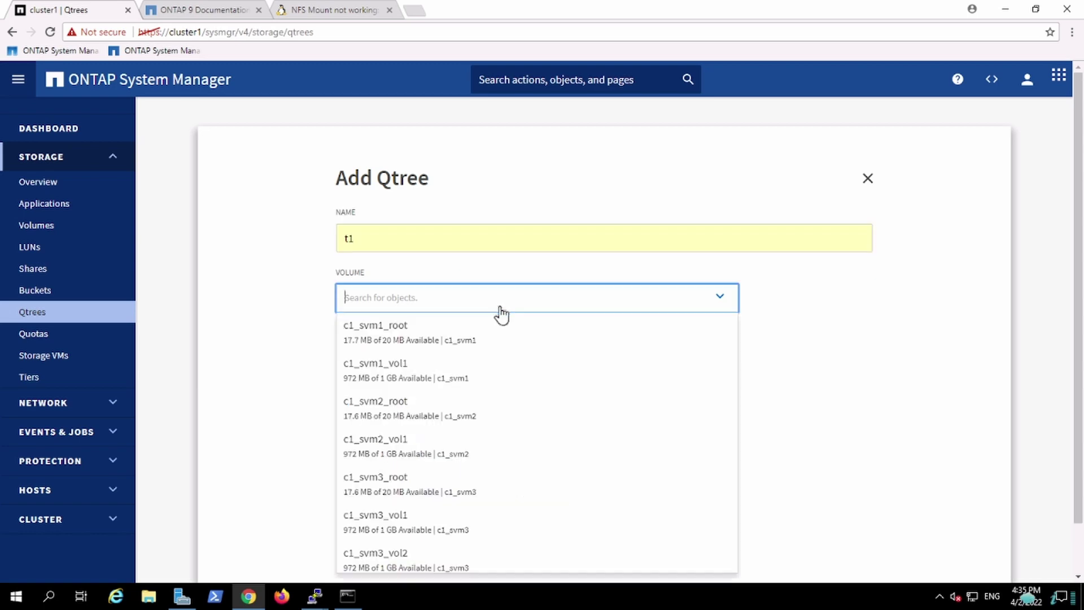
text(Test)
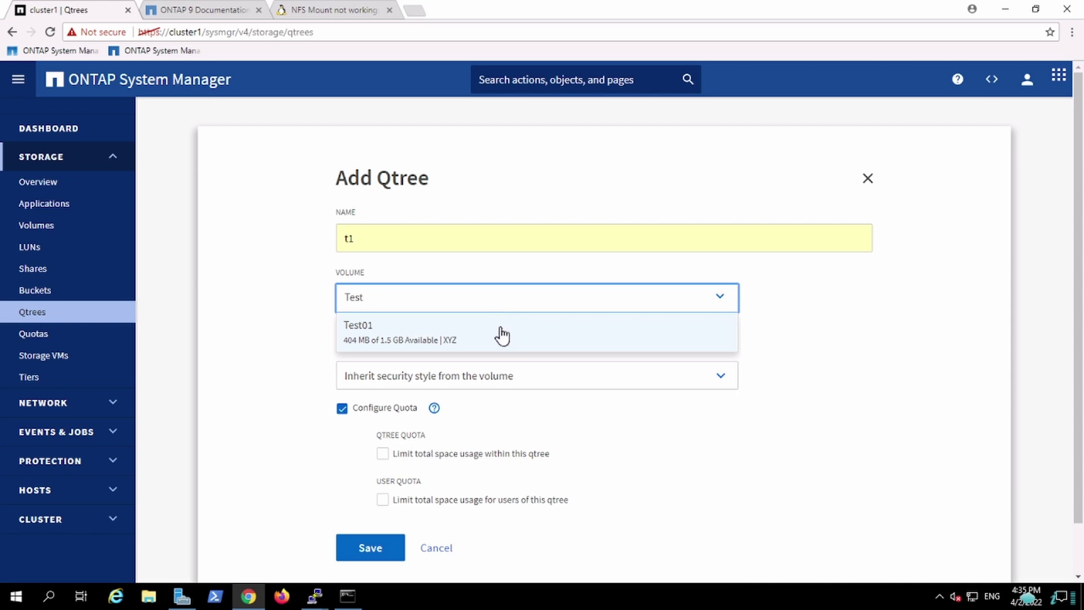
click(501, 332)
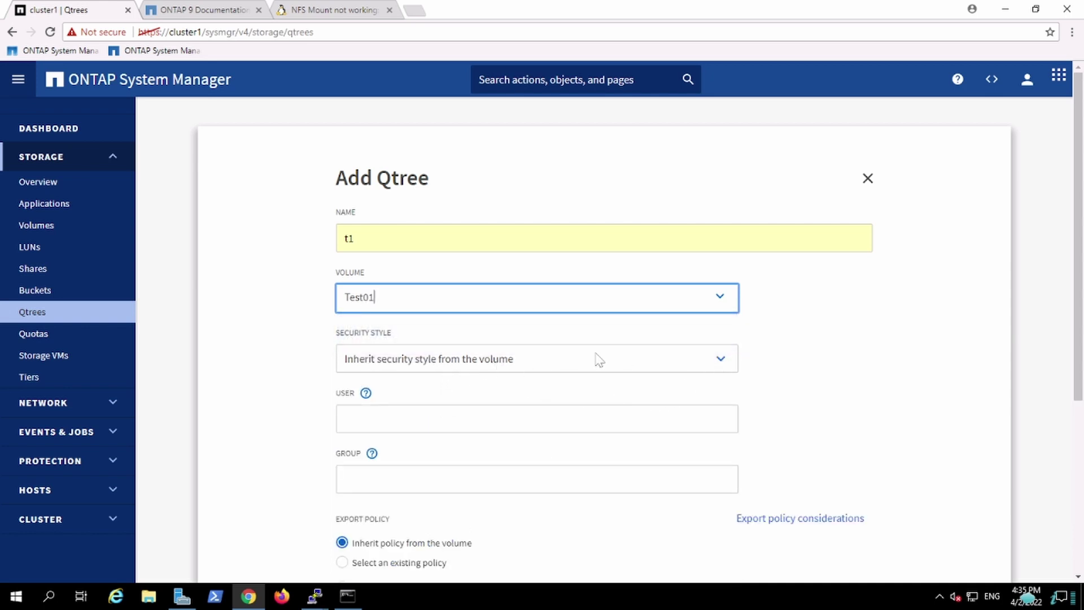
drag(1080, 341, 1080, 424)
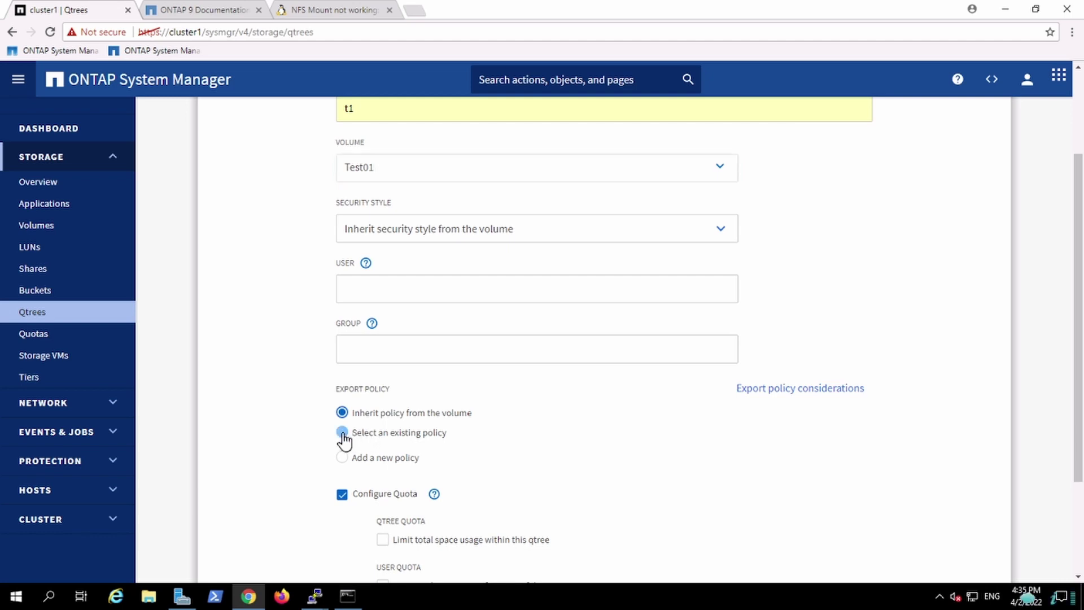
Assign the existing NFS export policy to qtree t1 and save it.
click(343, 434)
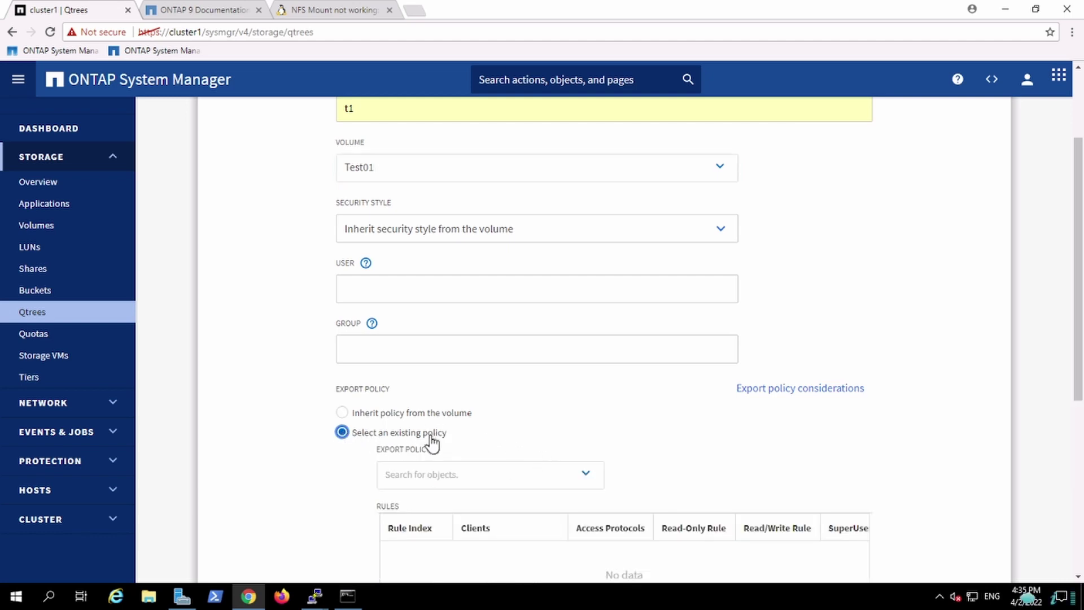
click(466, 471)
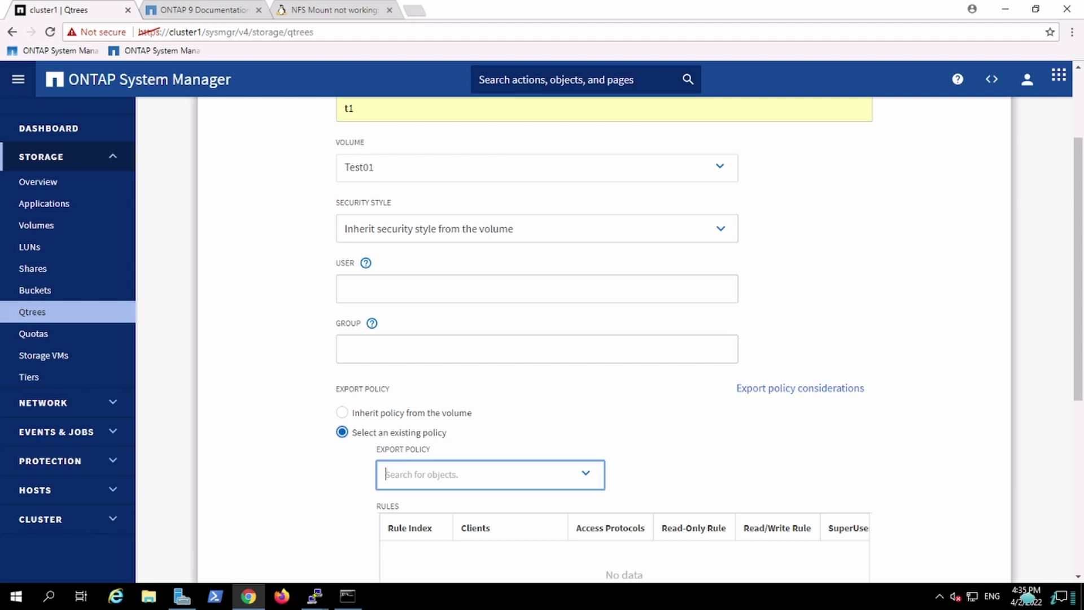
drag(1080, 333, 1082, 371)
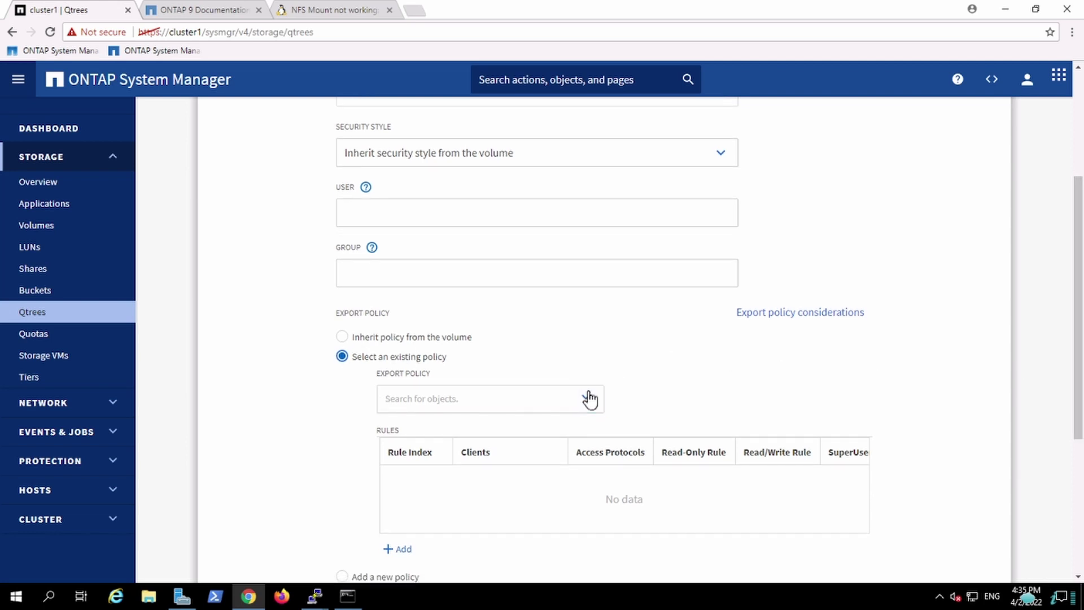
click(564, 402)
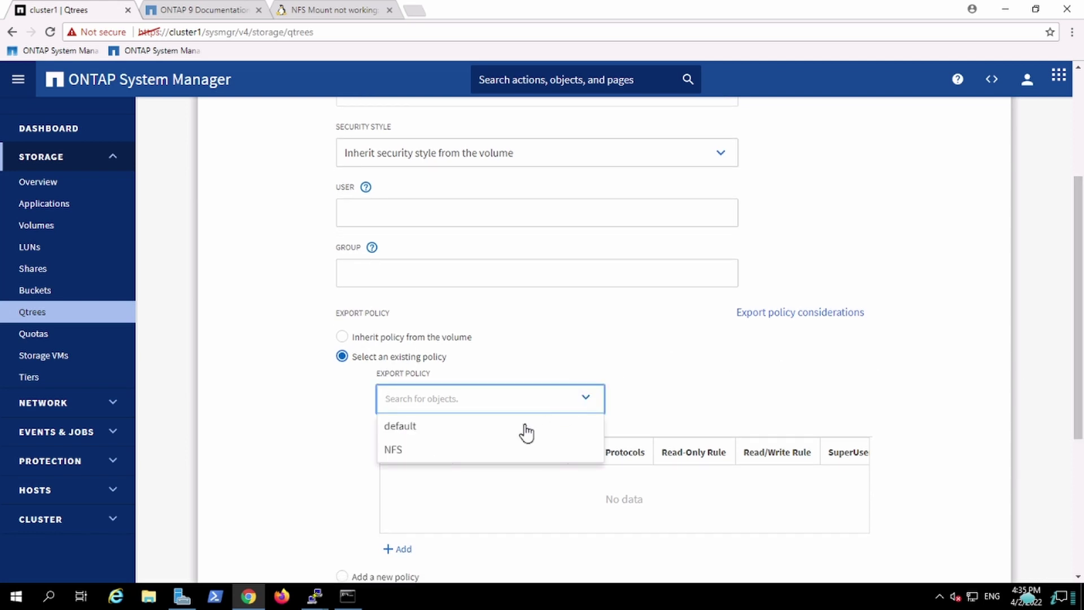
click(491, 457)
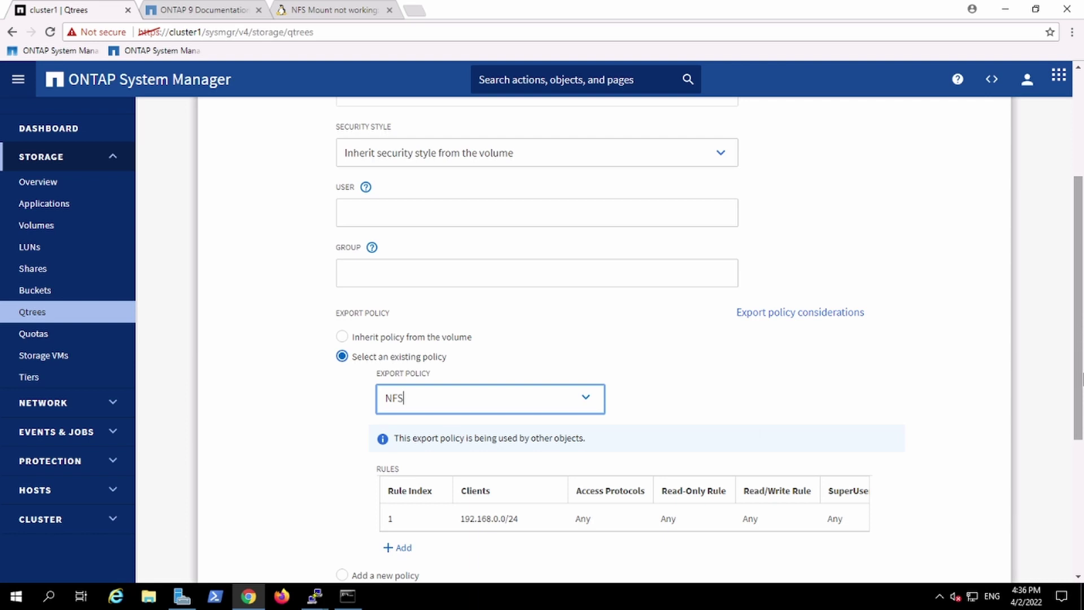
right_click(1080, 372)
click(929, 331)
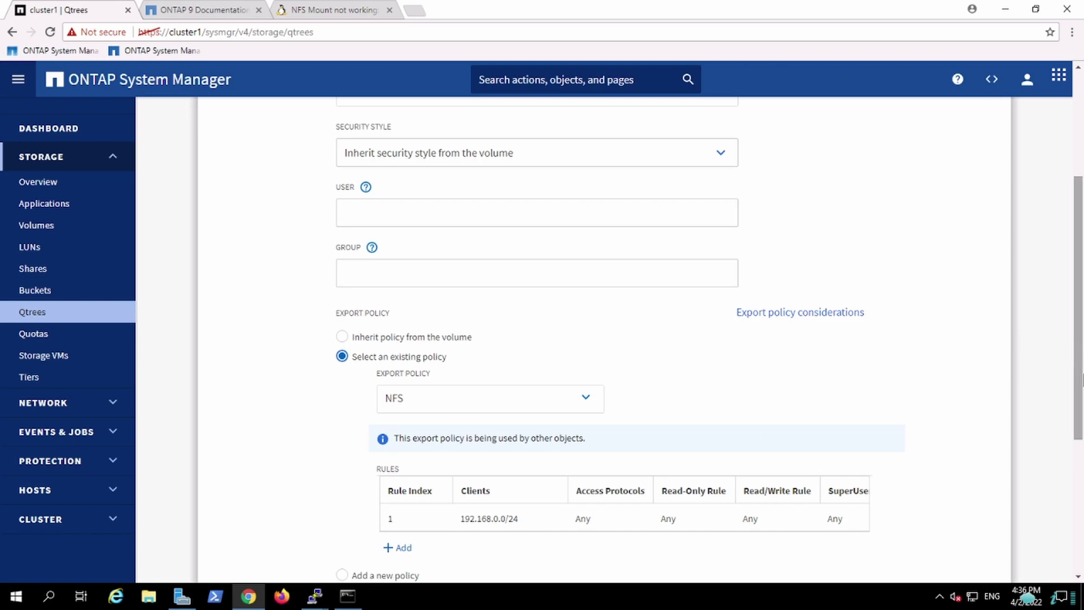
right_click(1081, 430)
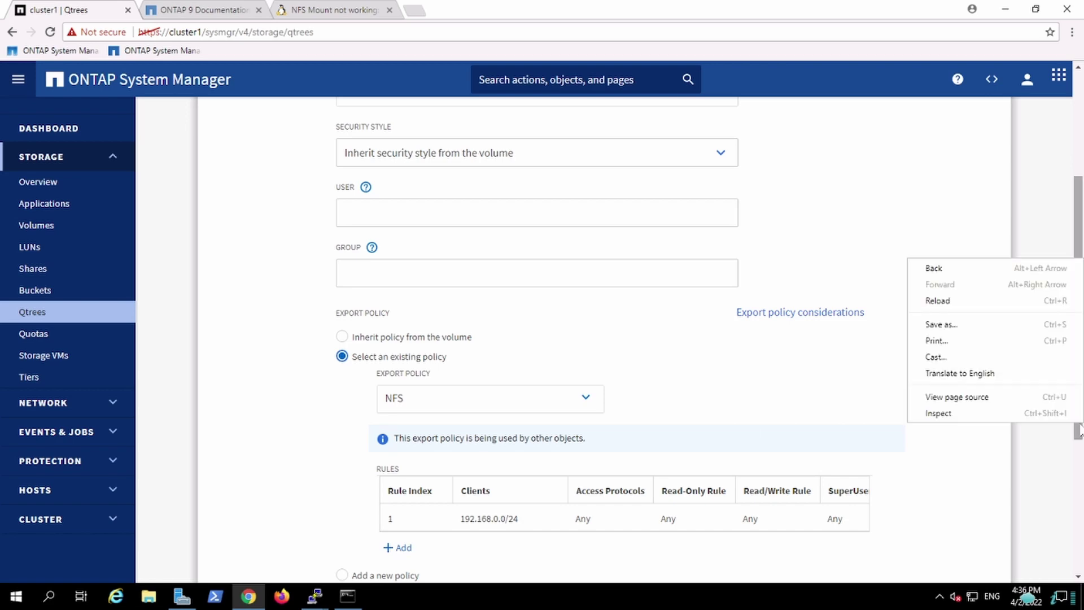
click(1079, 443)
drag(1079, 443, 1079, 554)
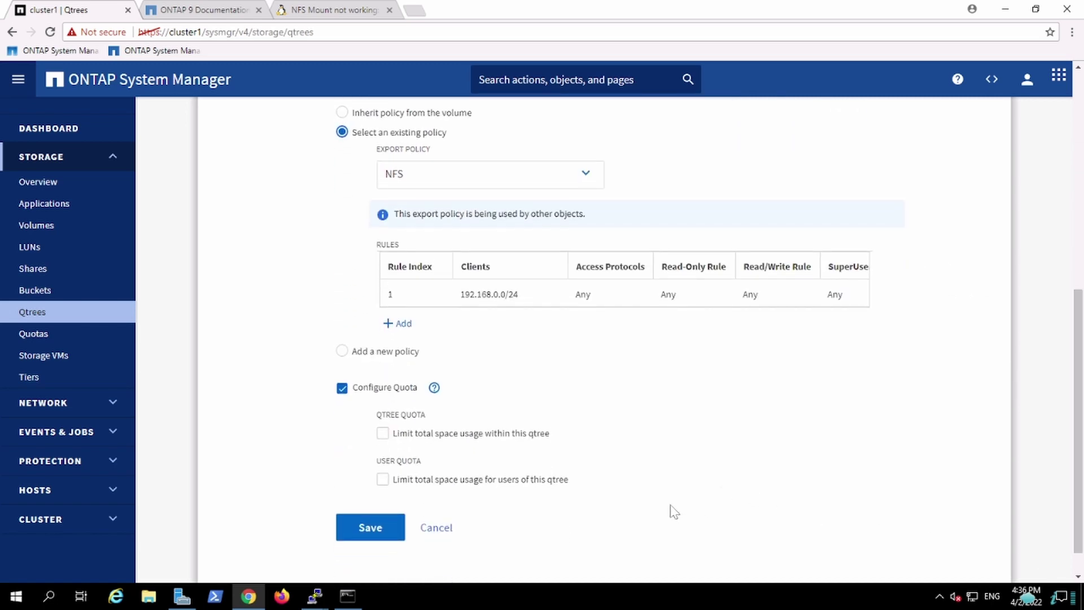
click(367, 528)
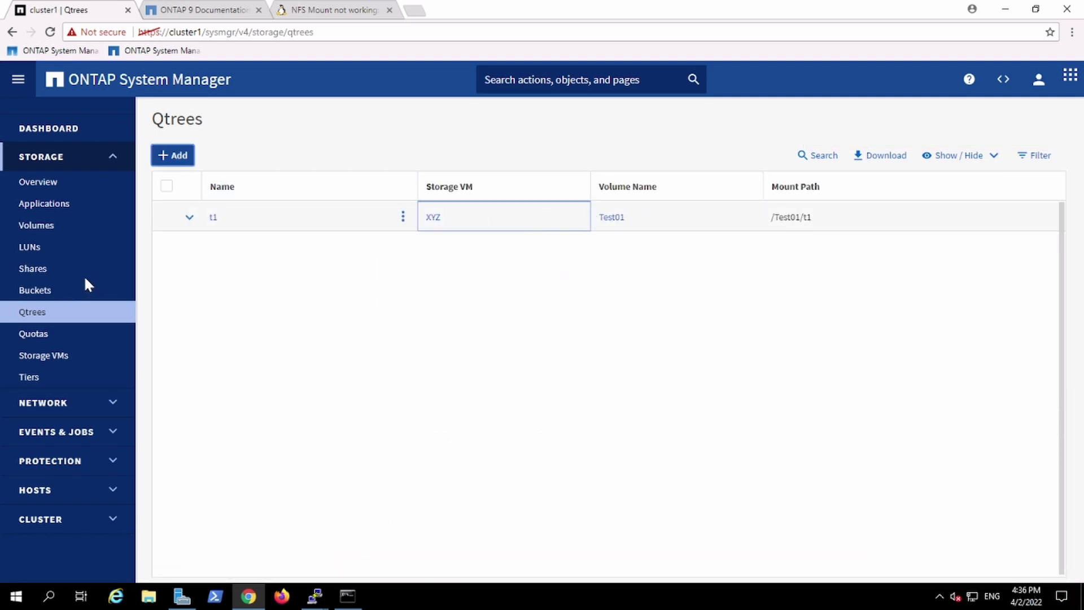
Enable file analytics on volume Test01 from its Explorer tab.
click(65, 226)
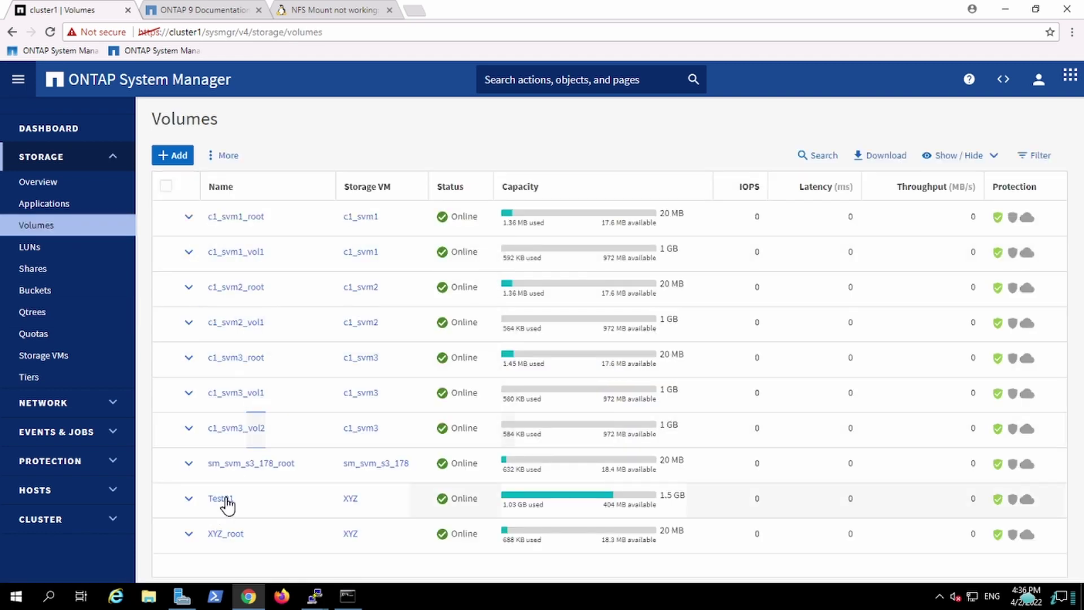
click(227, 499)
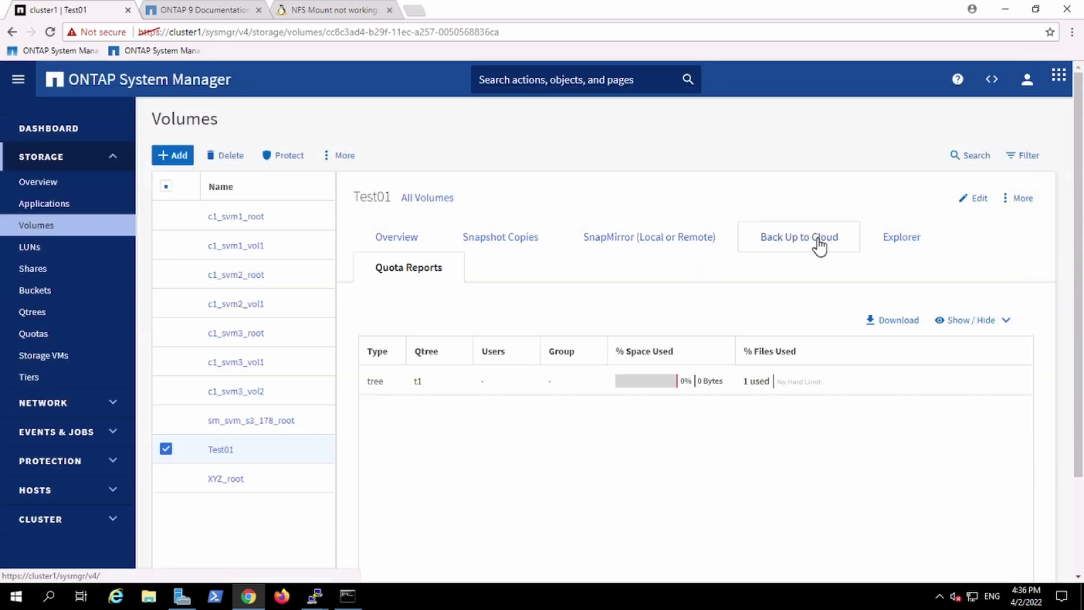
click(896, 240)
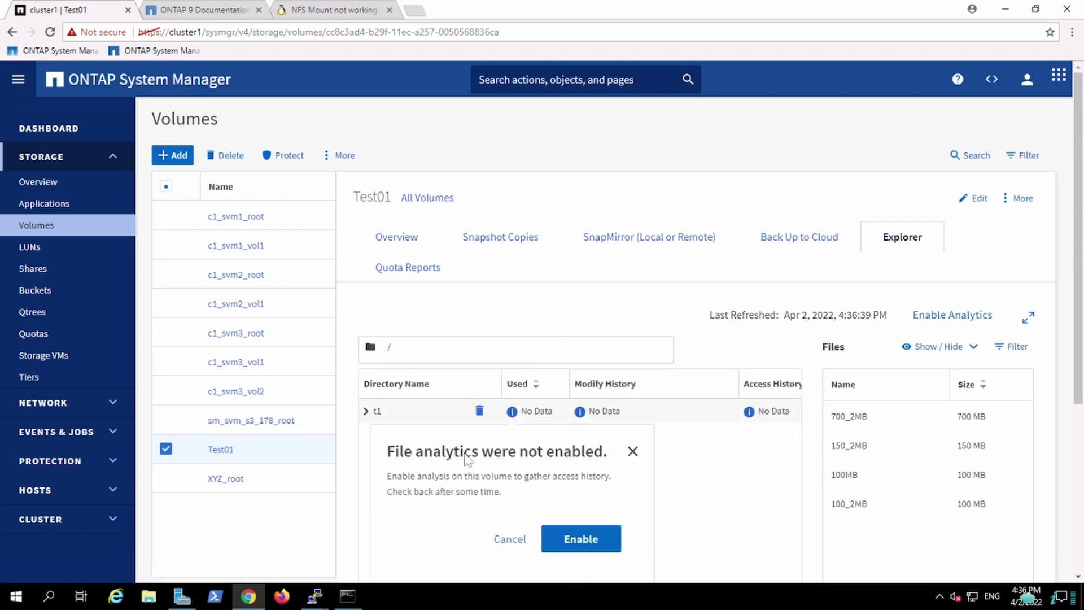
click(588, 542)
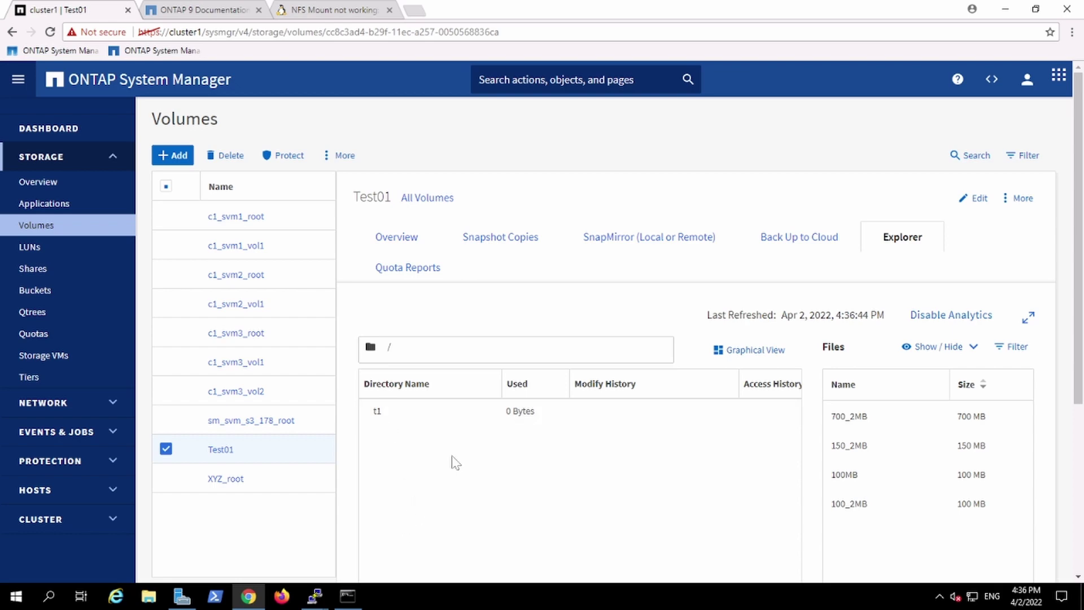
Return to the Qtrees list and open the Quotas overview showing t1.
click(53, 299)
click(56, 312)
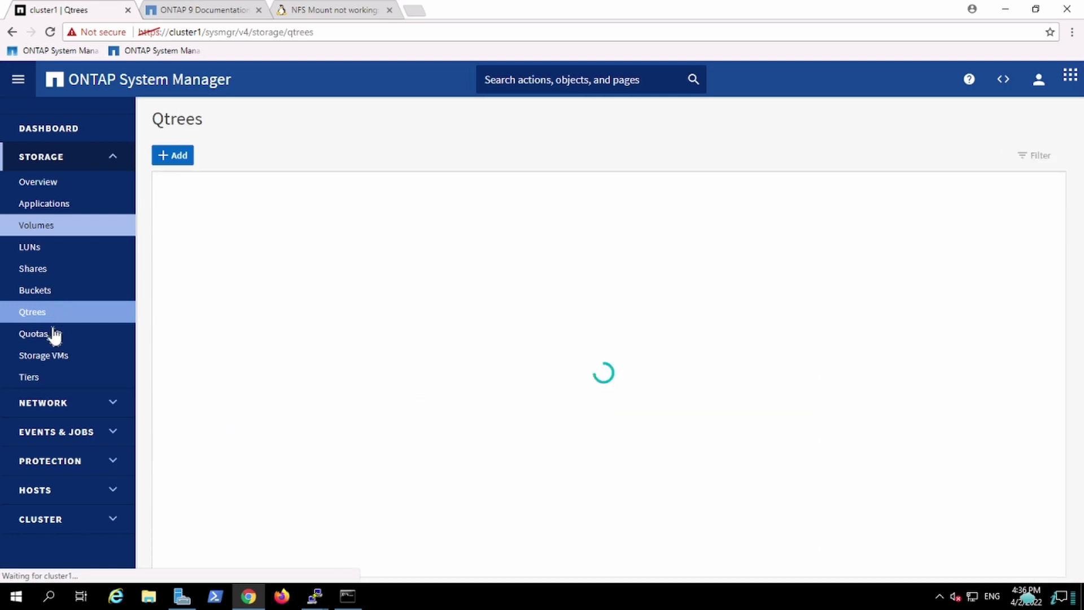
right_click(53, 329)
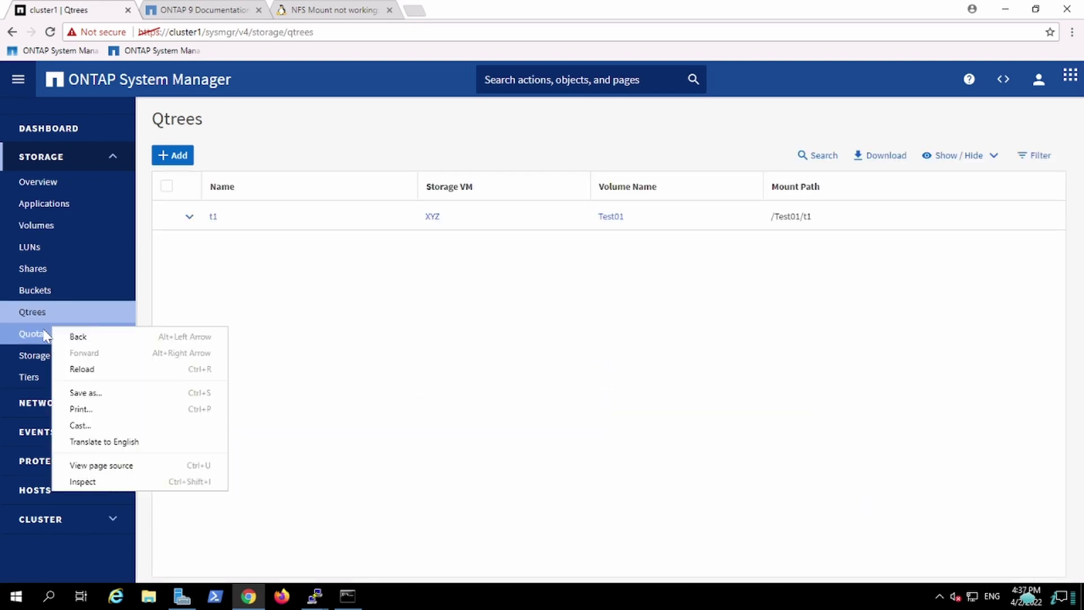
click(45, 337)
click(43, 337)
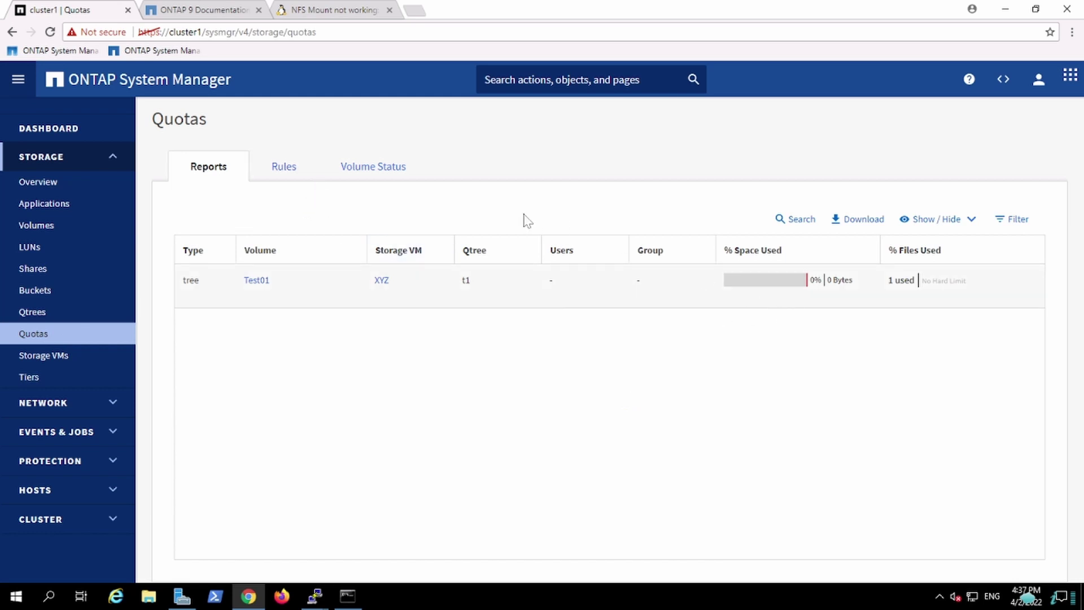
Edit the Test01 tree quota rule to change its soft limit unit to MB and save.
click(281, 170)
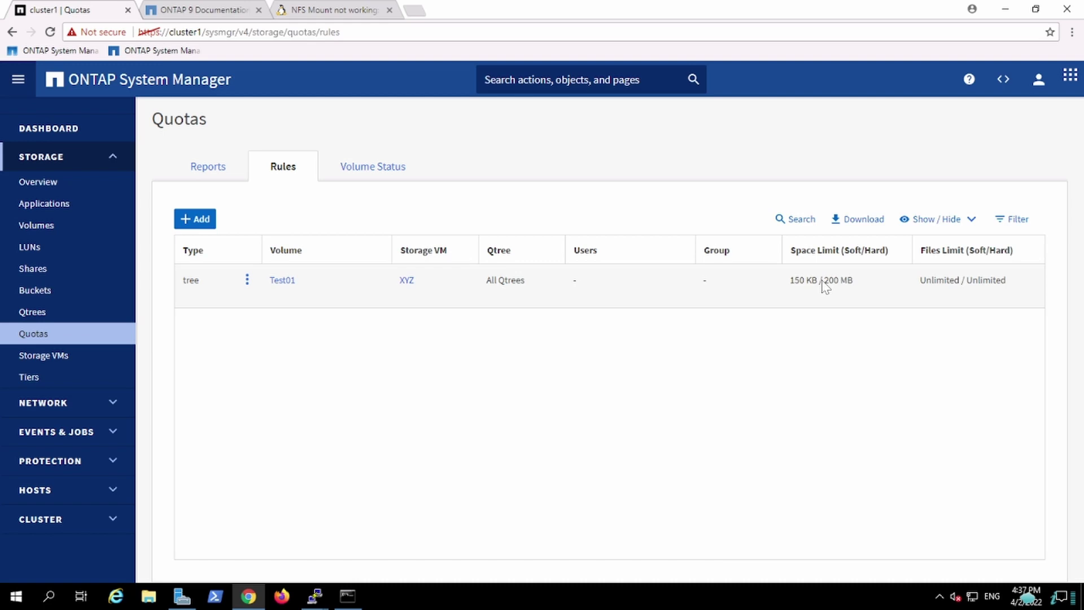
click(246, 281)
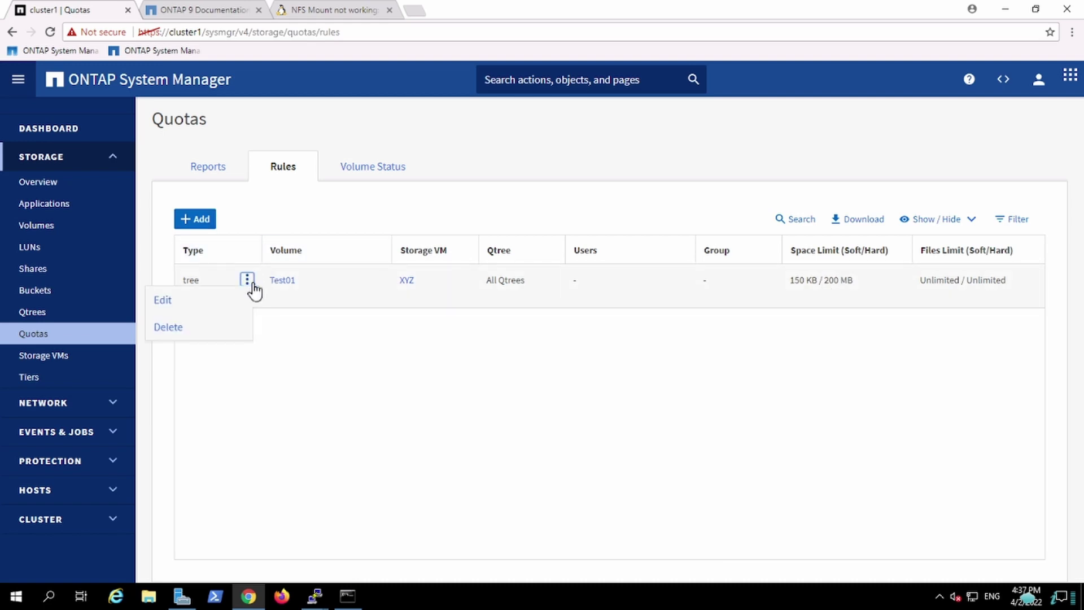
click(203, 305)
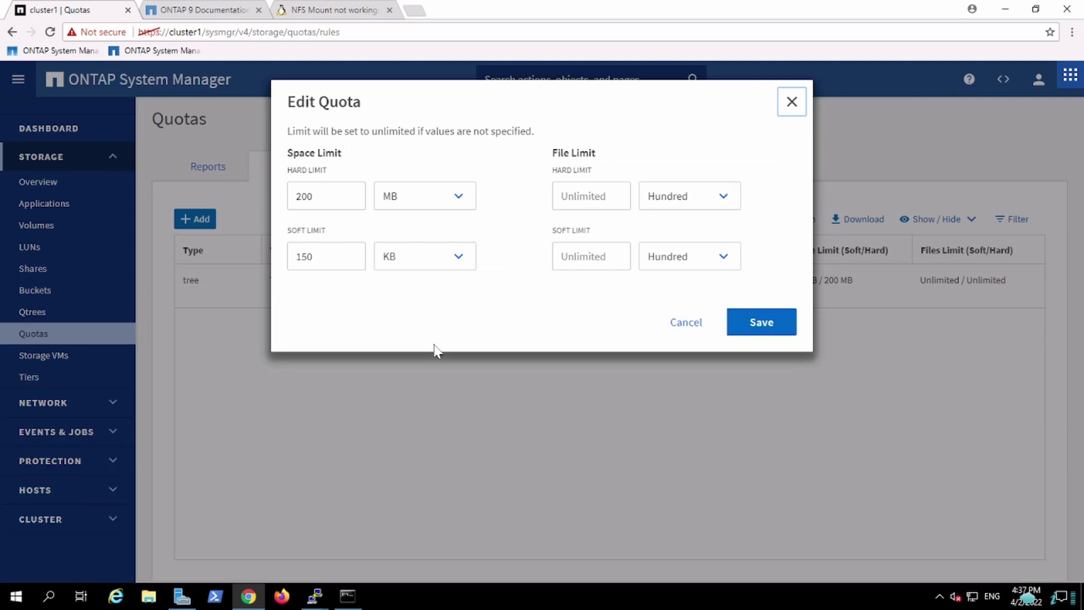
click(439, 259)
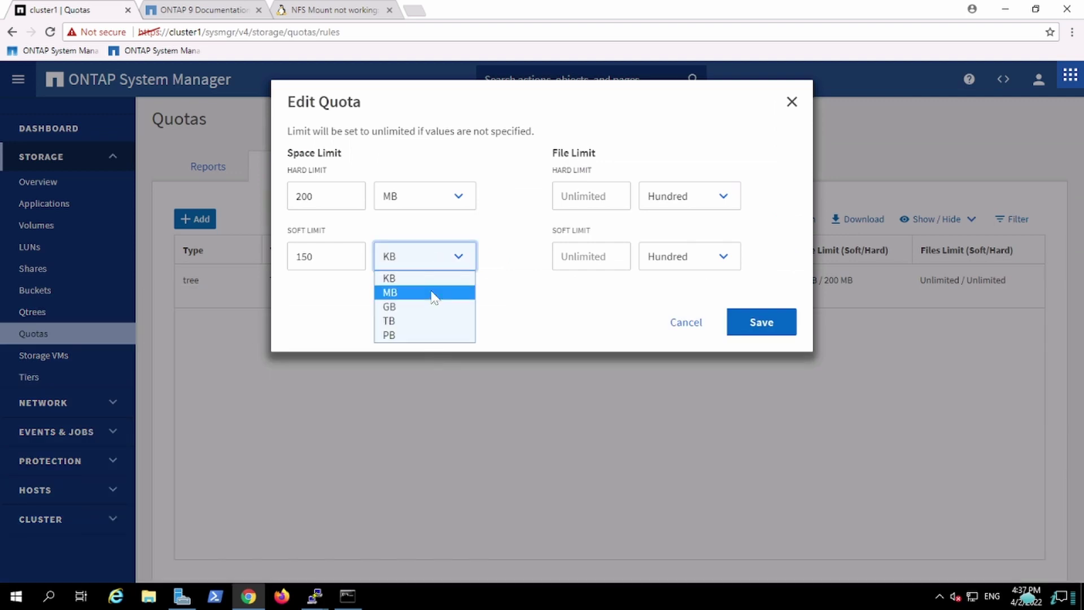
click(433, 294)
click(754, 323)
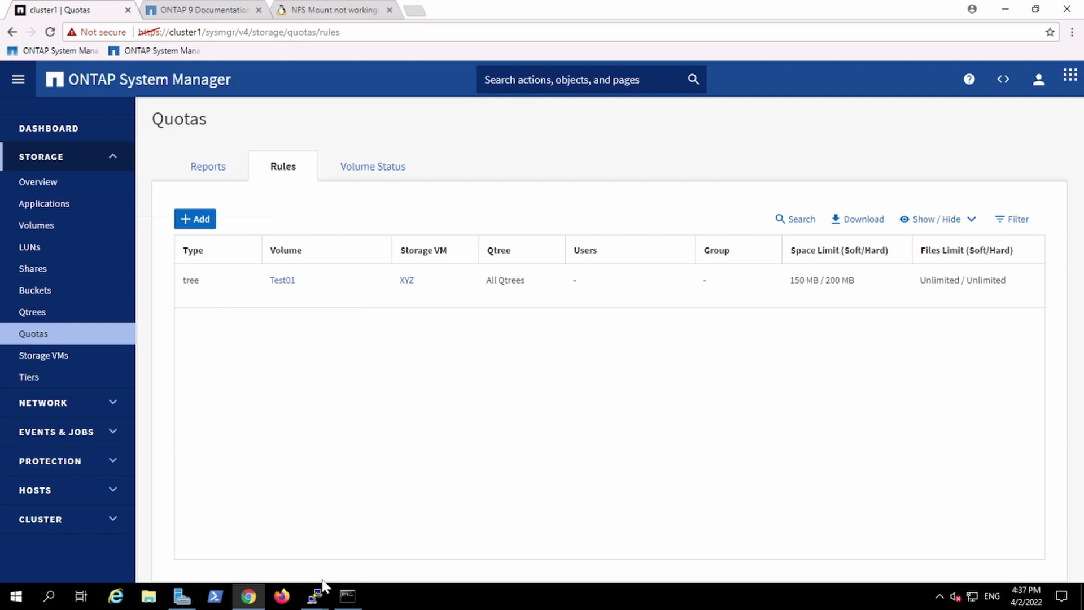
click(318, 596)
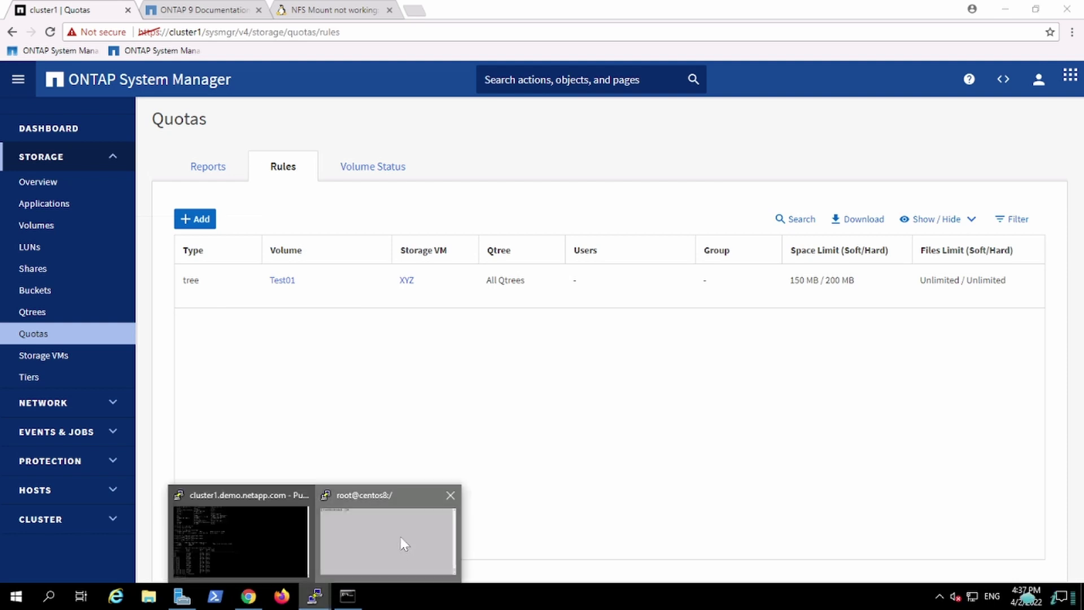
List the NFS exports of ABC.netapp.com with showmount -e in the CentOS terminal.
click(401, 536)
key(alt+Tab)
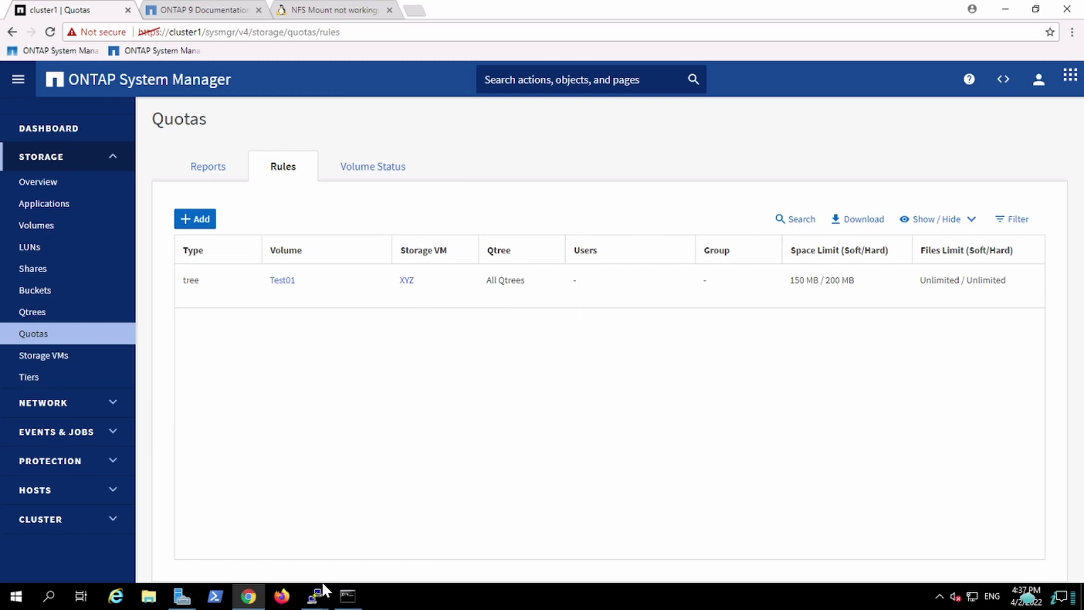
click(315, 596)
click(363, 536)
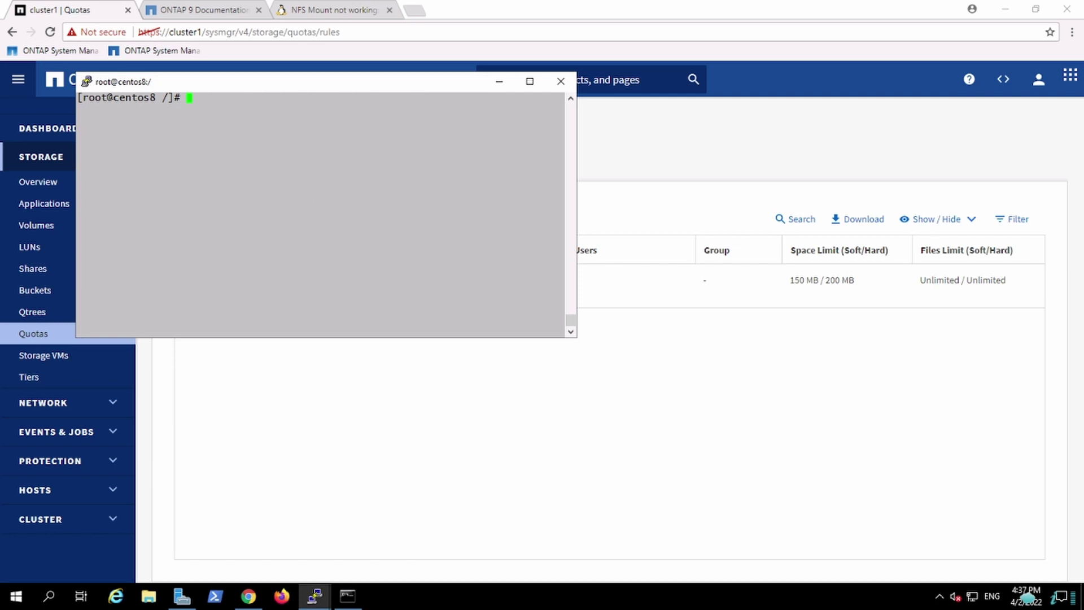
text(showmount -e )
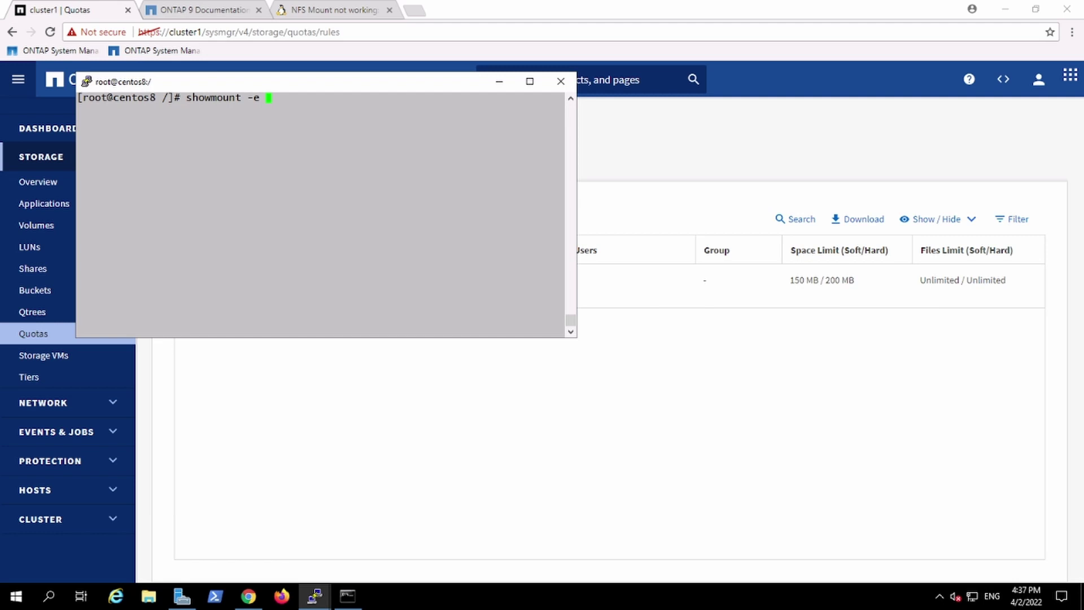
text(ABC.netapp.com)
key(Return)
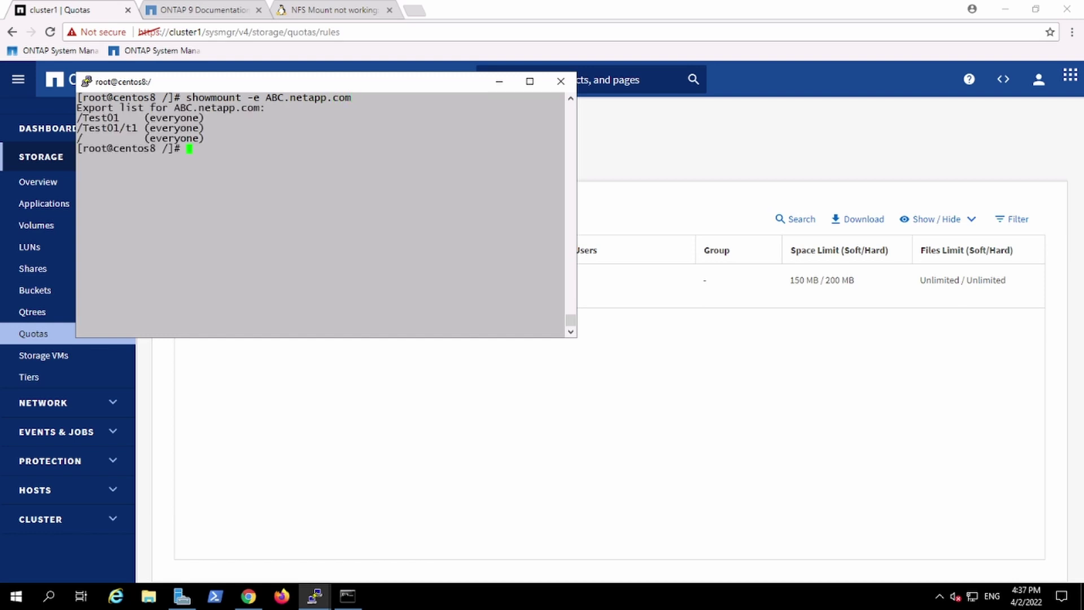
drag(78, 129, 138, 128)
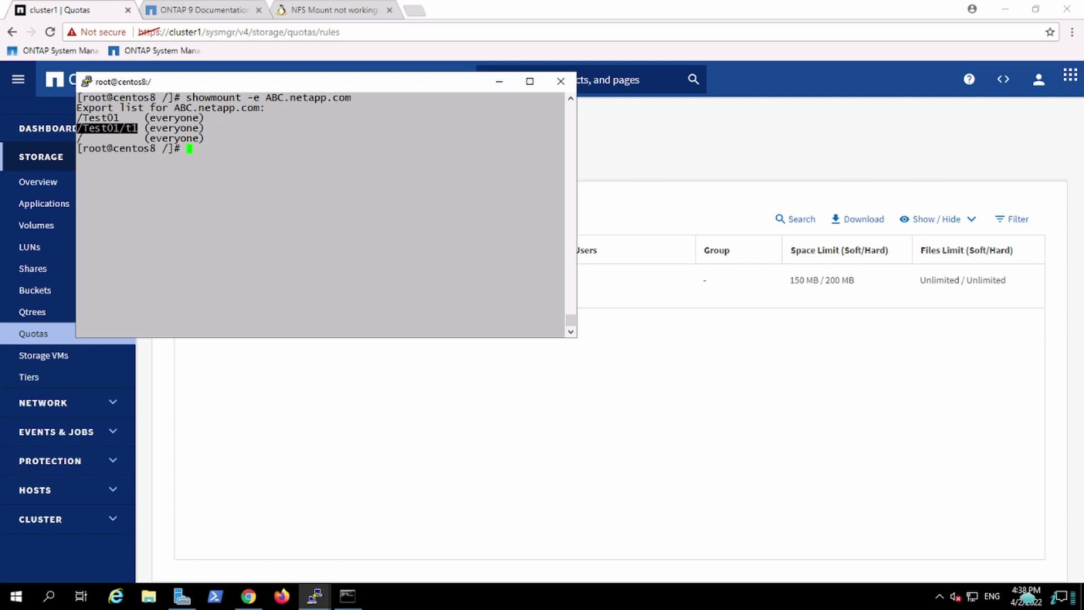
Create the /testt1 mount directory with mkdir.
text(mkdir /test)
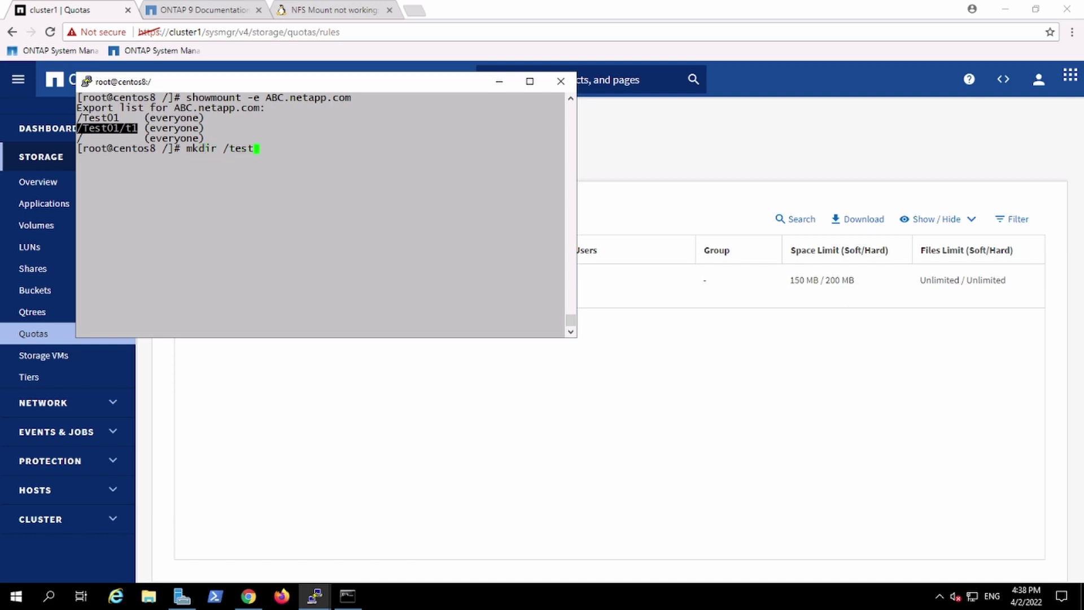
text(1)
key(BackSpace)
text(t1)
key(Return)
Run 'mount ABC.netapp.com:/Test01/t1 /testt1' to mount the qtree export.
text(mount)
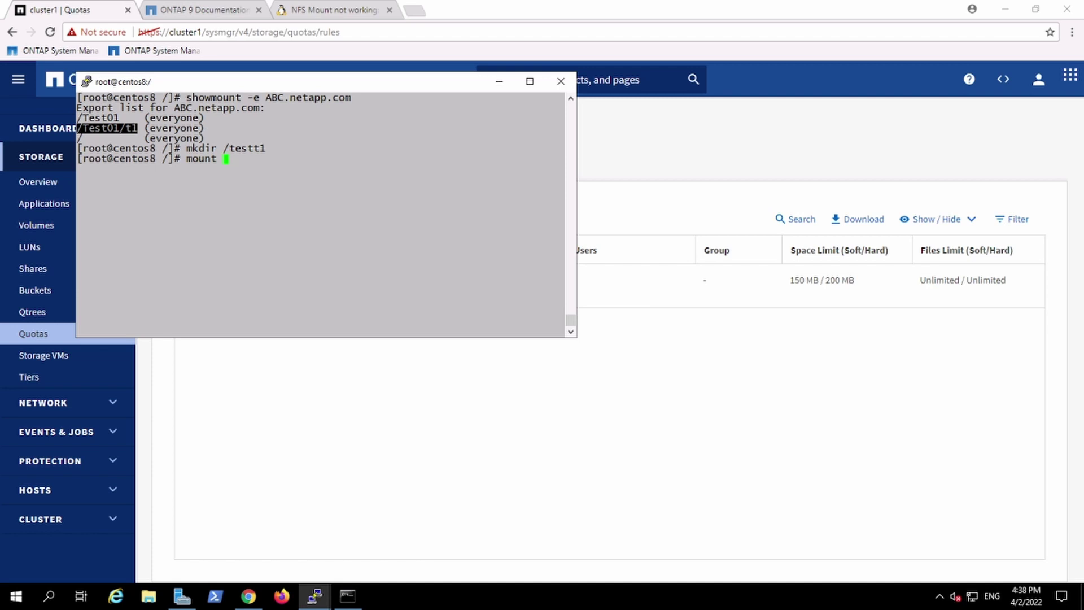
double_click(307, 97)
text(ABC.netapp.com)
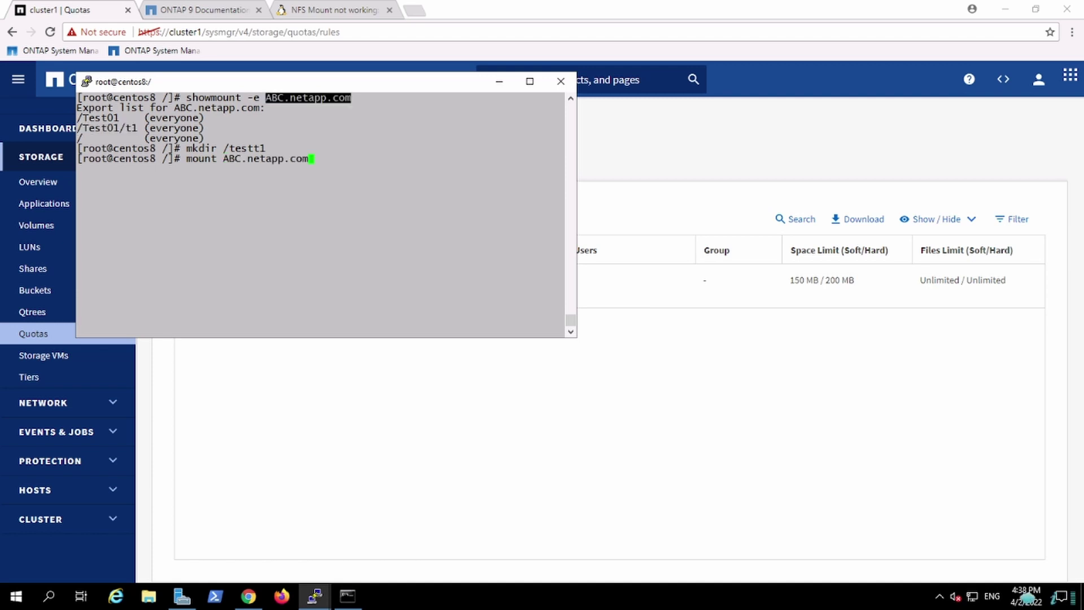
text(:)
double_click(244, 148)
text(/testt1)
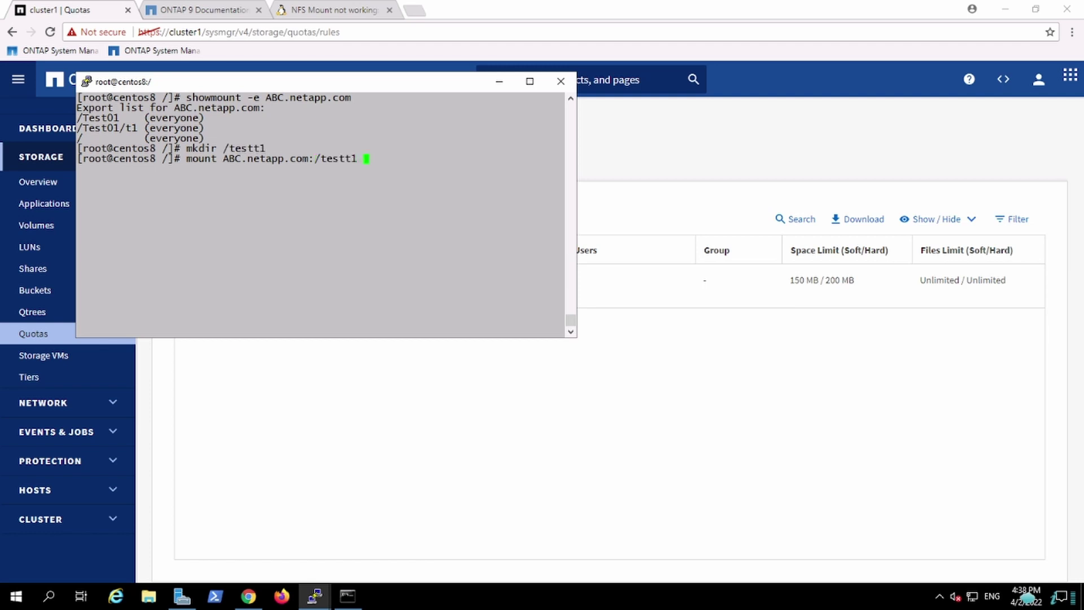
double_click(108, 128)
key(BackSpace)
key(BackSpace)
key(BackSpace)
key(BackSpace)
key(BackSpace)
key(BackSpace)
key(BackSpace)
key(BackSpace)
double_click(107, 129)
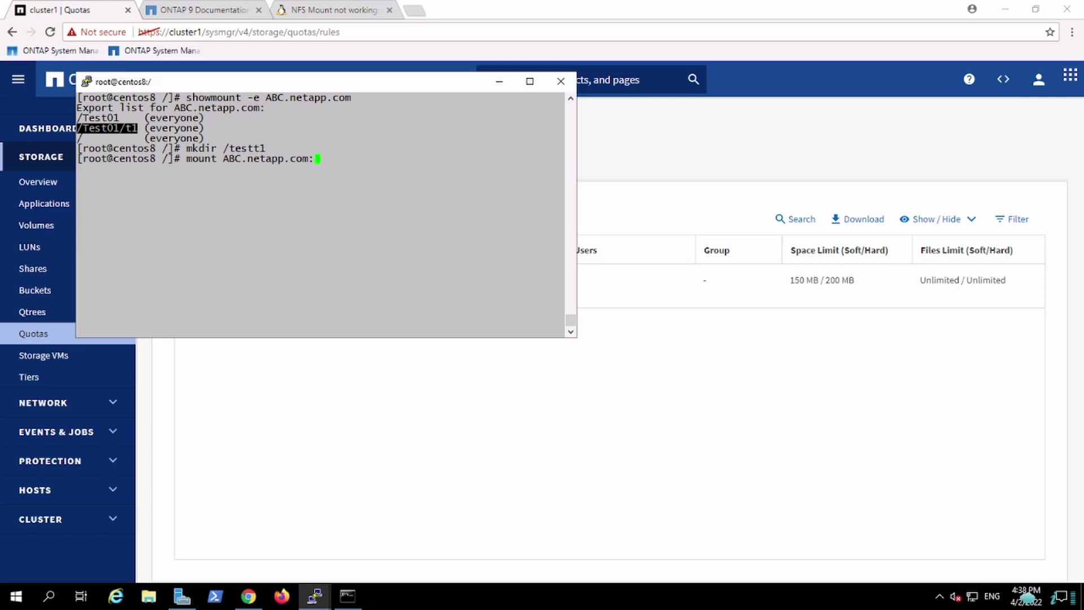
text(/Test01/t1)
double_click(244, 148)
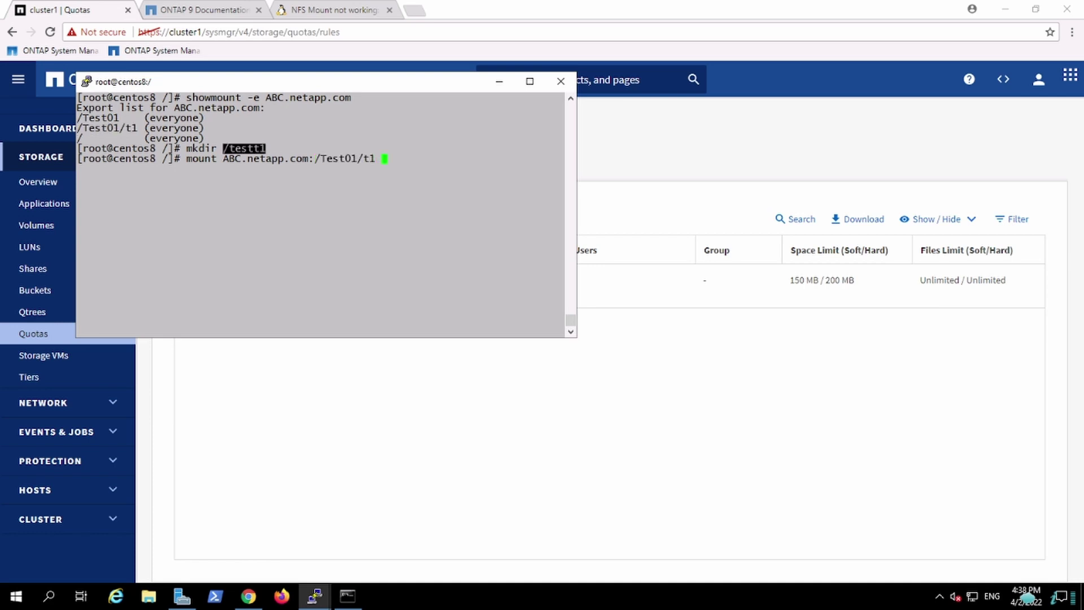
text(/testt1)
key(Return)
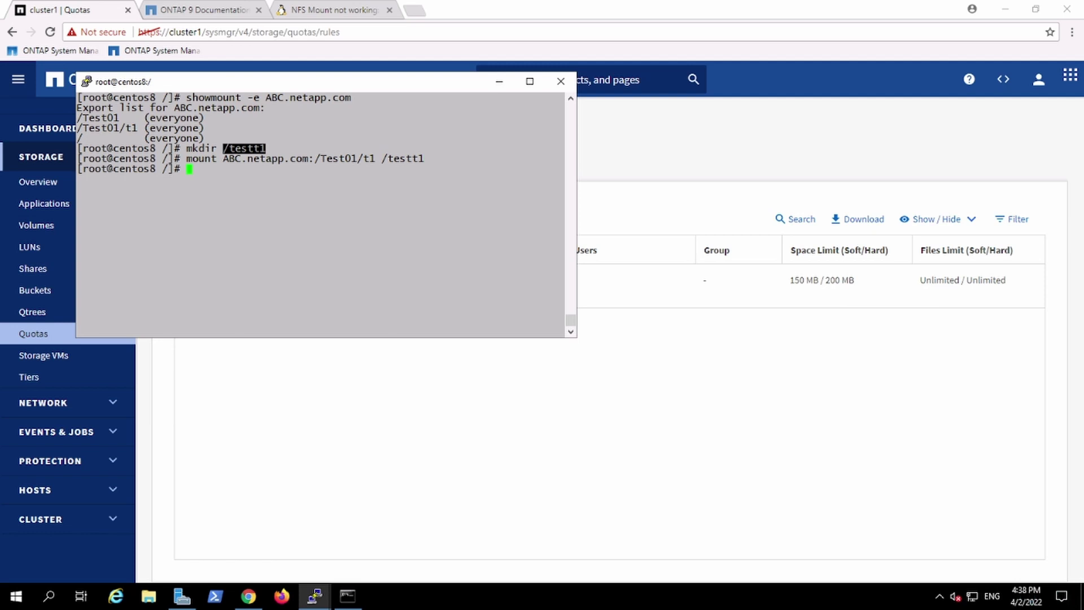
Check with df -h that the t1 mount reports a 200M size.
text(df )
text(/)
text(df)
key(BackSpace)
key(BackSpace)
key(BackSpace)
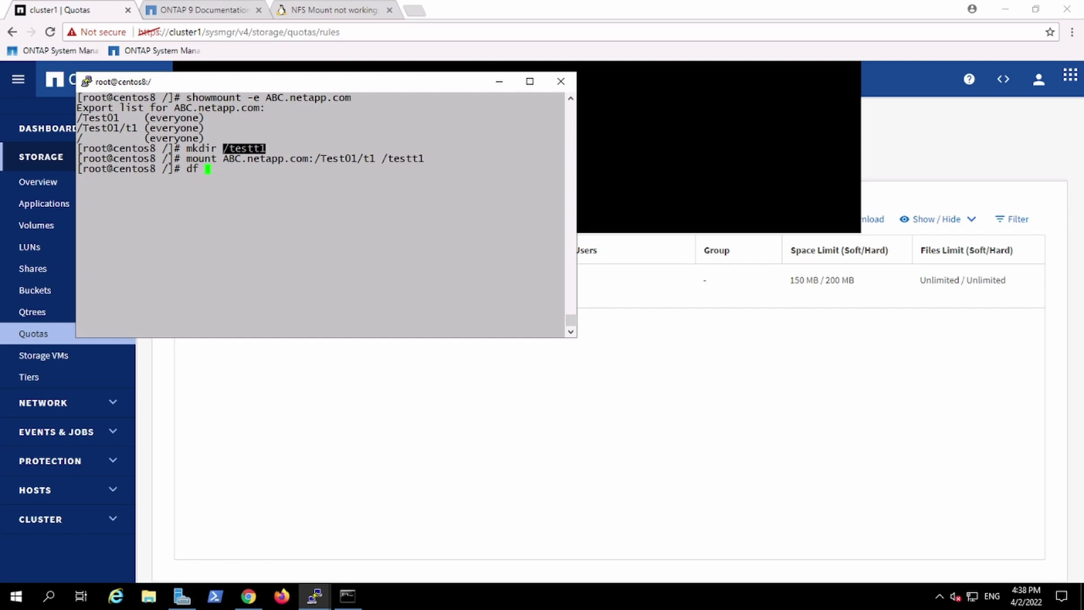
text(-)
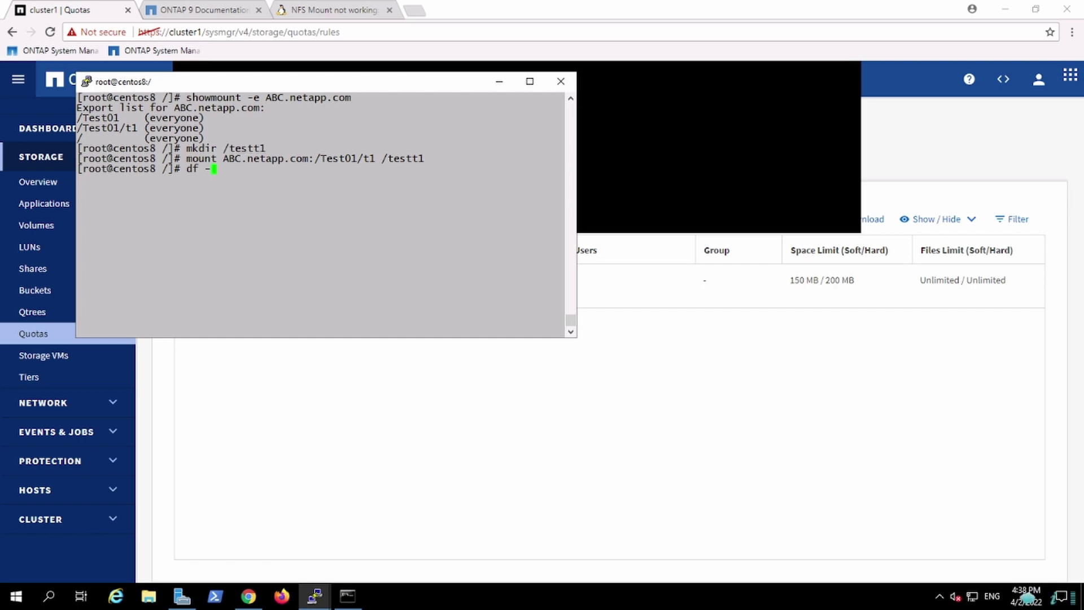
text(h)
key(Return)
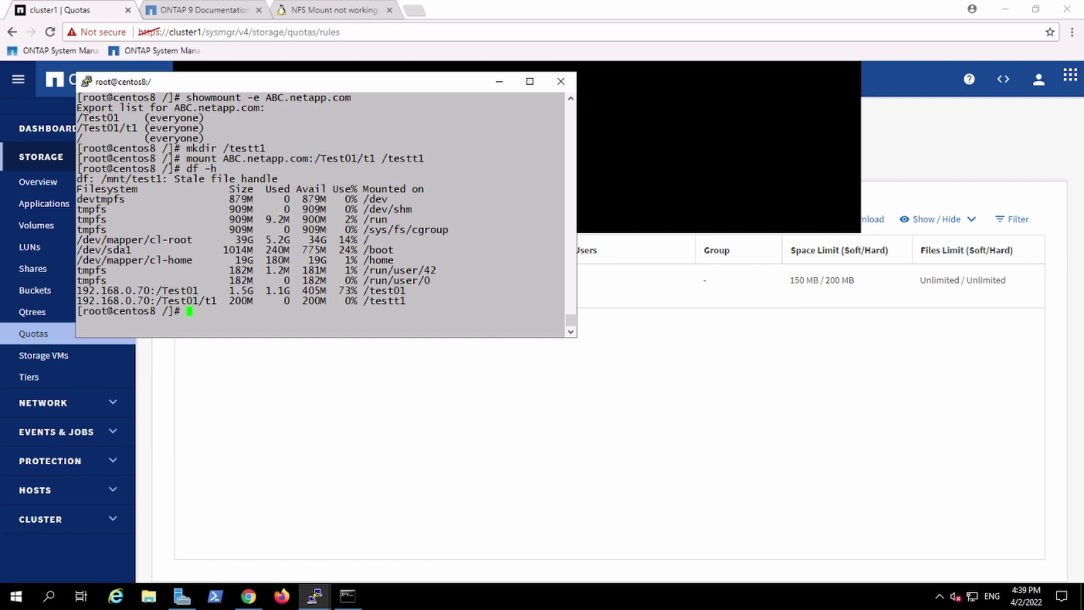
drag(229, 290, 253, 291)
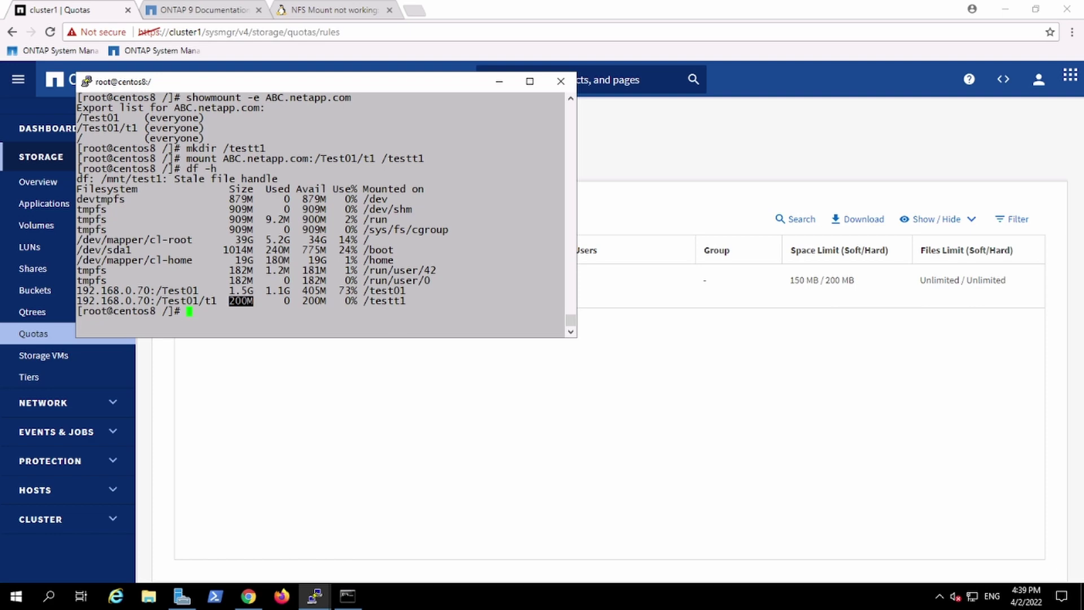
Change into /testt1 and write a 100MB file with 'dd if=/dev/zero bs=1M count=100'.
text(cd /testt1)
key(Return)
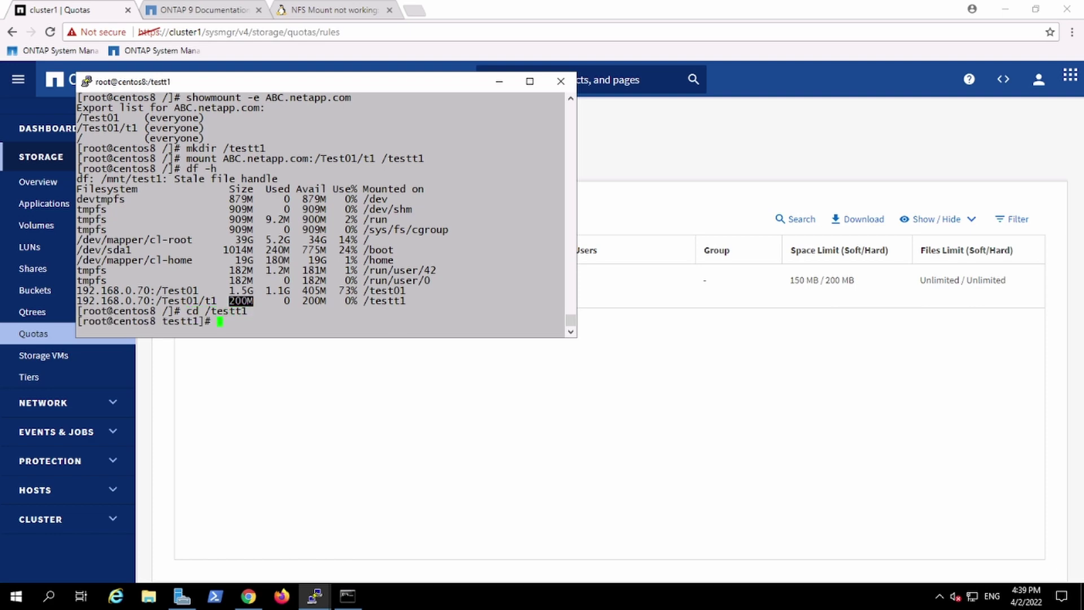
text(dd if=/dev/zero of=100M)
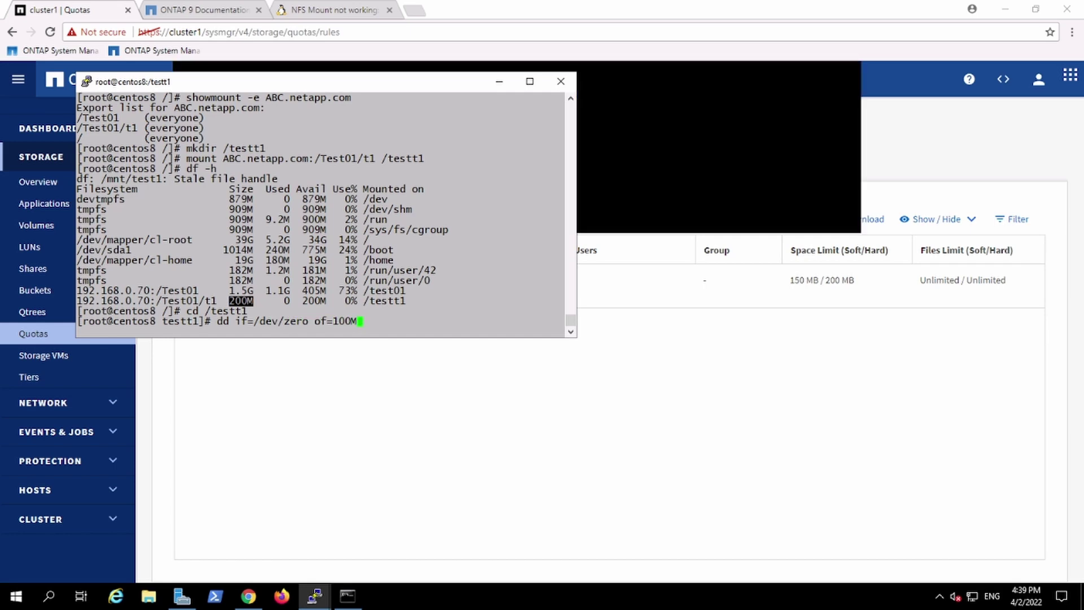
text(B bs=1M count)
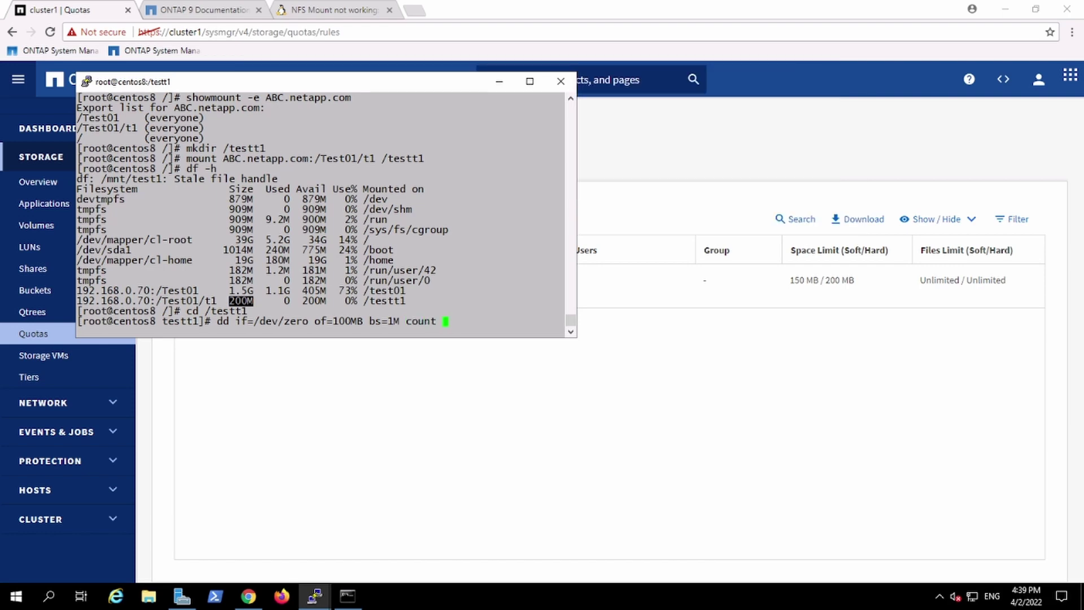
key(BackSpace)
text(=100)
key(Return)
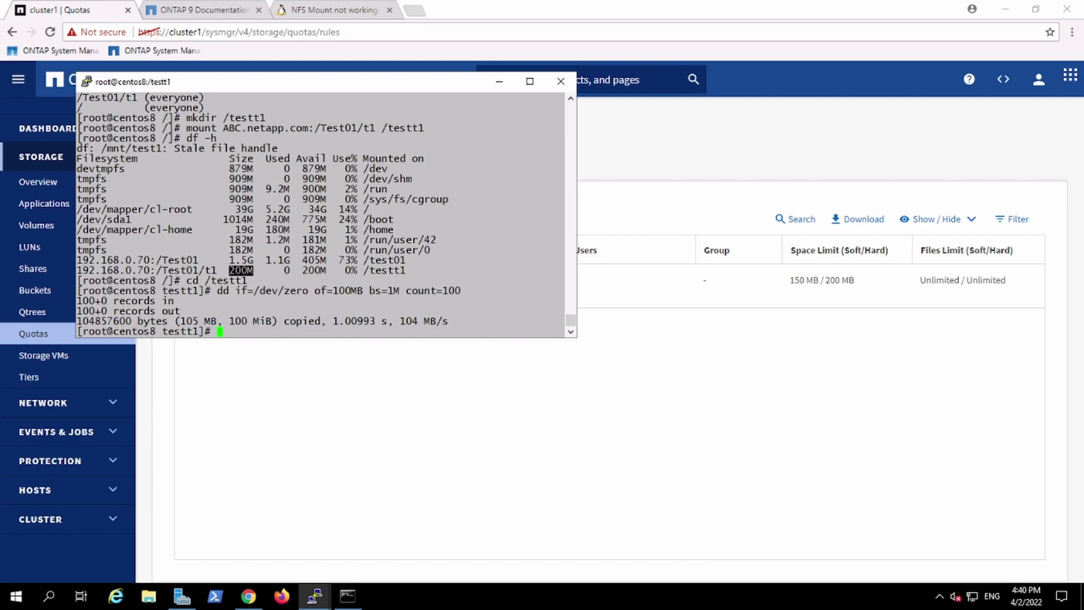
List the files in /testt1 and check disk usage after the 100 MB write.
text(ls -l)
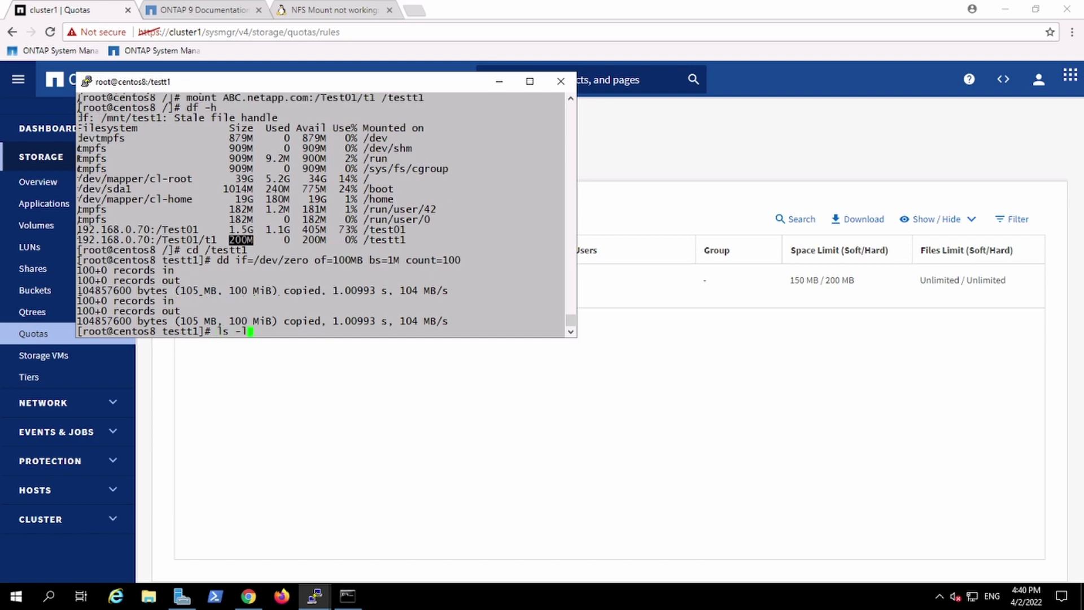
key(Return)
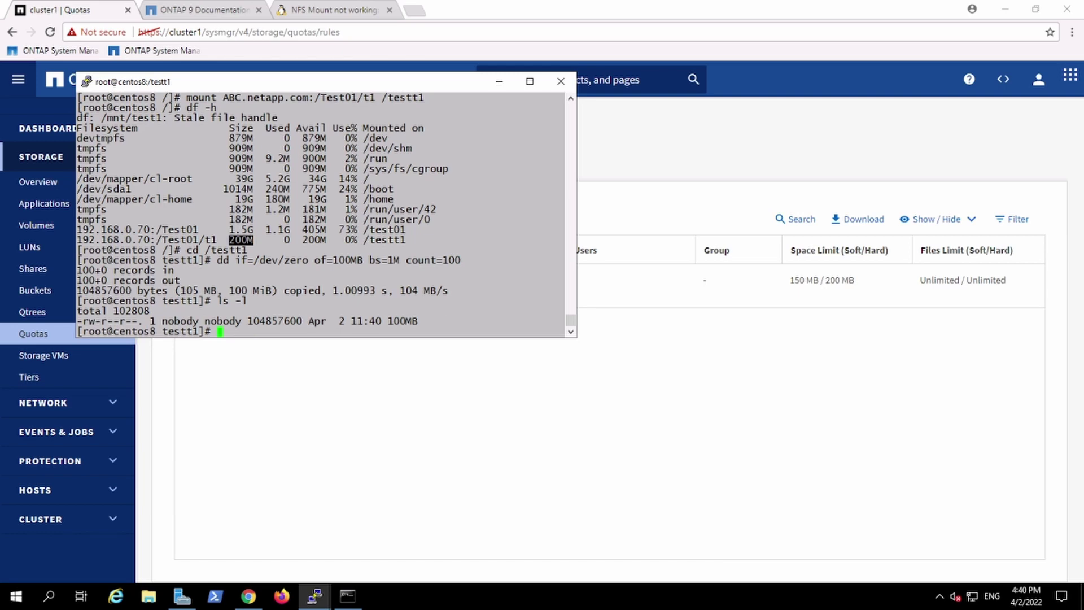
key(Up)
key(Up)
key(Up)
key(Up)
key(Up)
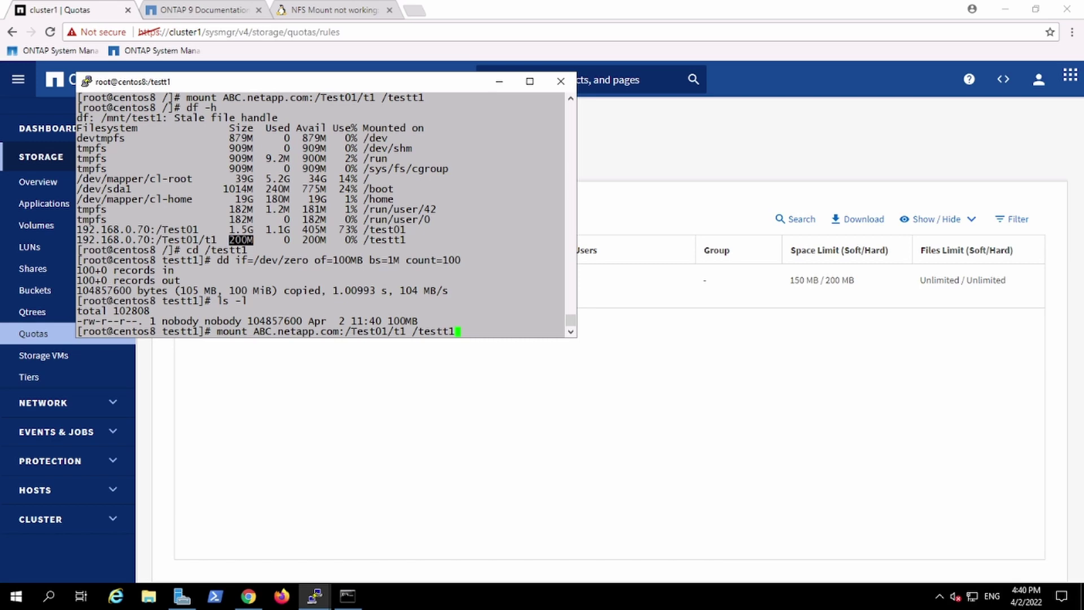
key(Down)
key(Down)
key(Up)
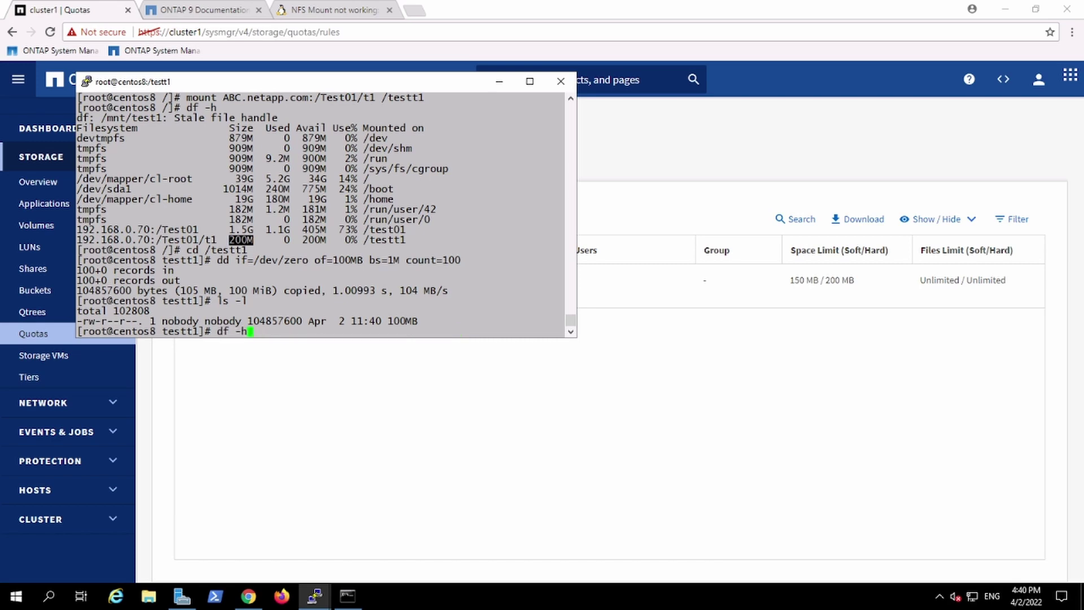
key(Return)
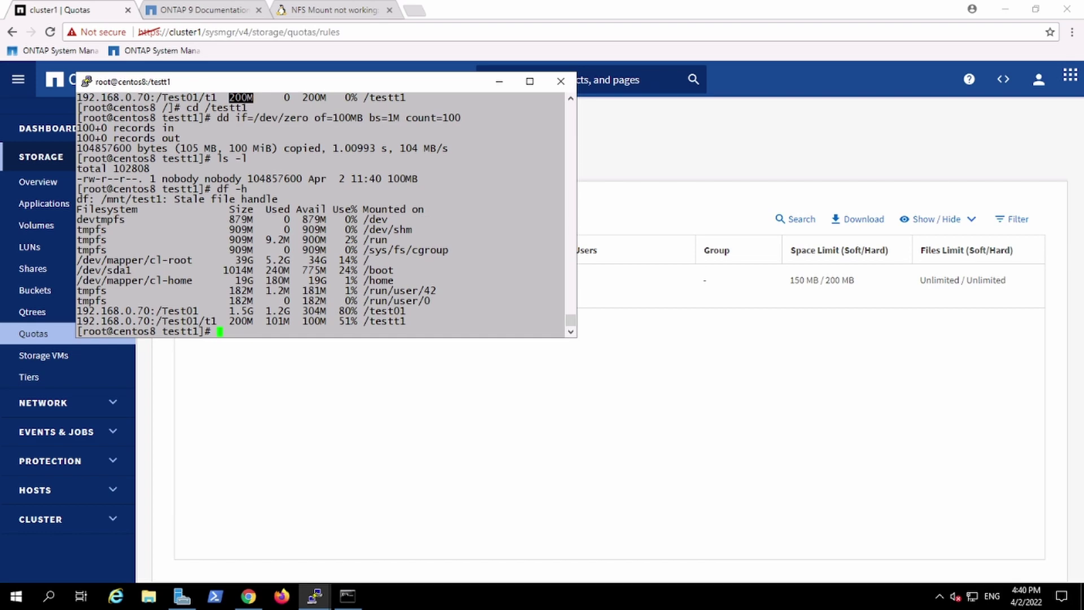
Write a 60MB file with dd (count=60), then confirm df shows 161M used, 81%.
key(Up)
key(Up)
key(Up)
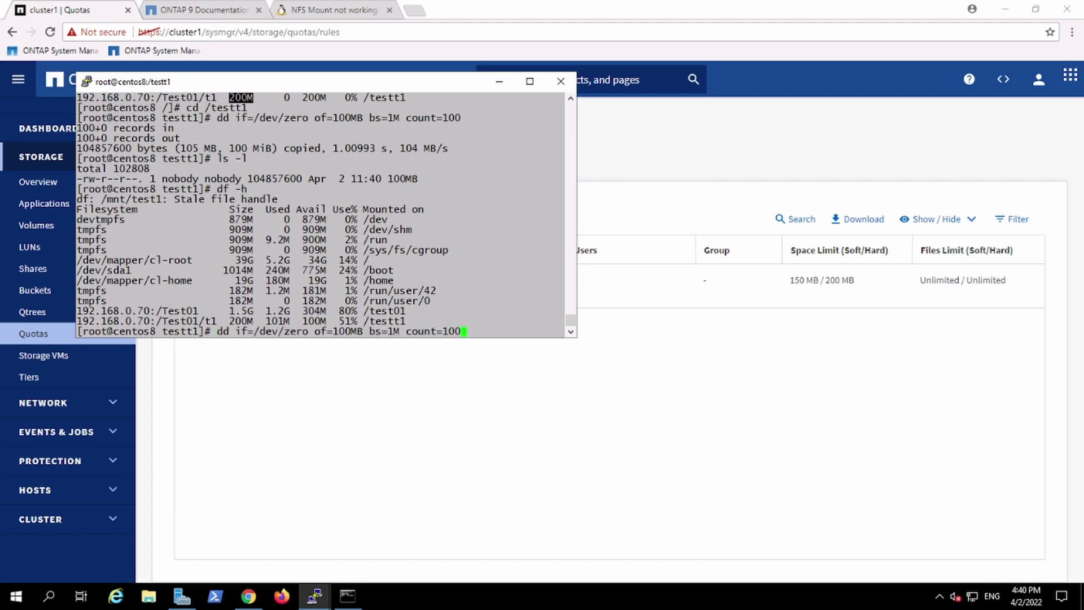
key(Left)
key(Right)
key(Right)
key(Right)
key(Right)
key(Right)
key(Right)
key(Right)
key(Right)
key(Right)
key(Right)
key(Right)
key(Left)
key(BackSpace)
key(BackSpace)
text(6)
key(Left)
key(Left)
key(Left)
key(Left)
key(Left)
key(BackSpace)
key(BackSpace)
text(6)
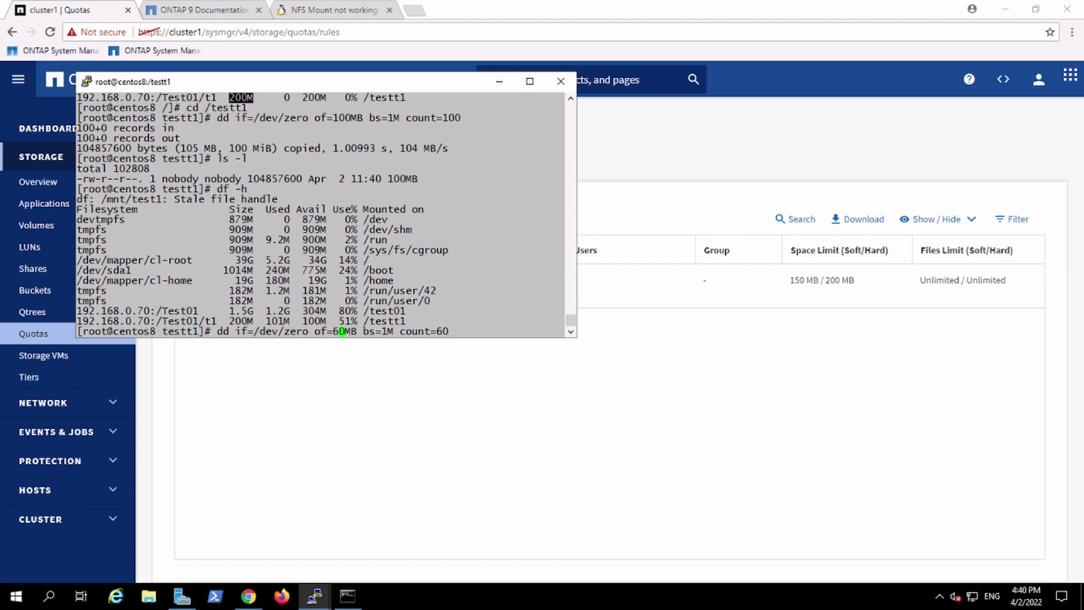
key(Return)
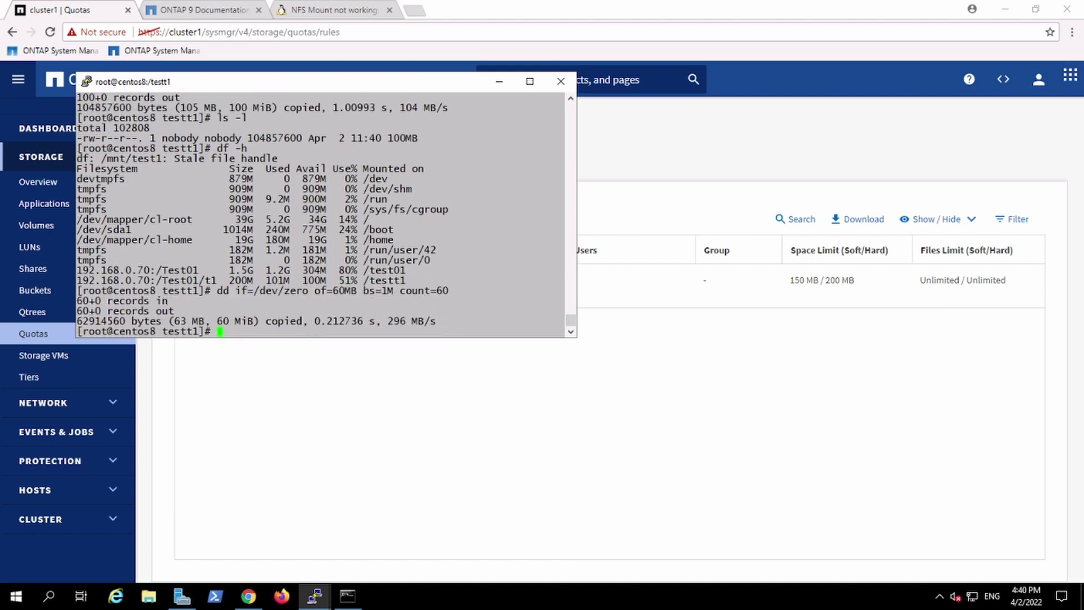
key(Up)
key(Up)
key(Return)
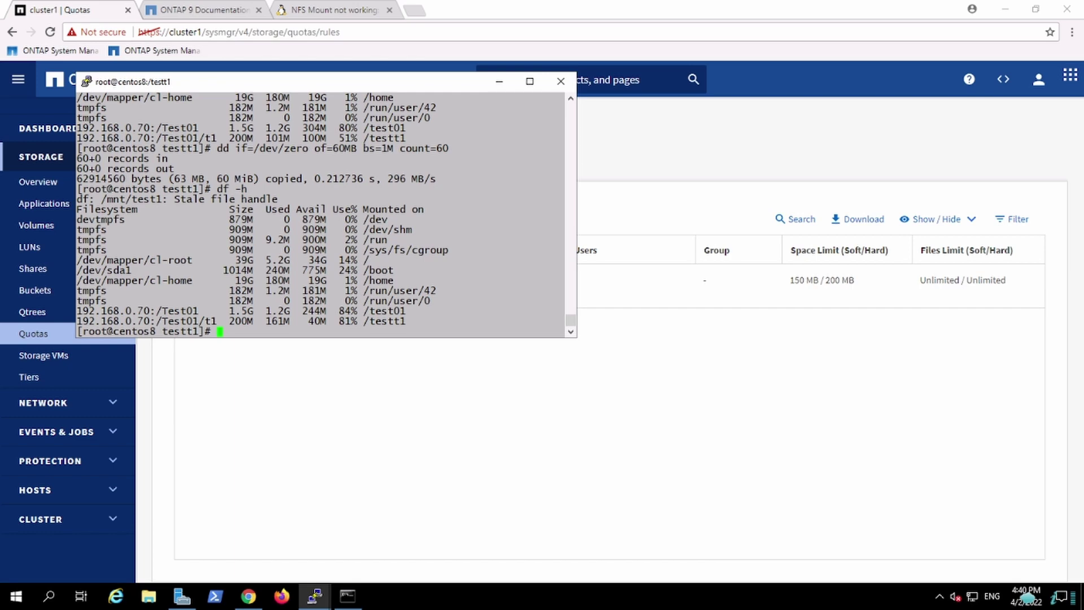
View the Quotas report showing qtree t1 at 161 MB, soft limit exceeded by 10.6 MB.
click(260, 406)
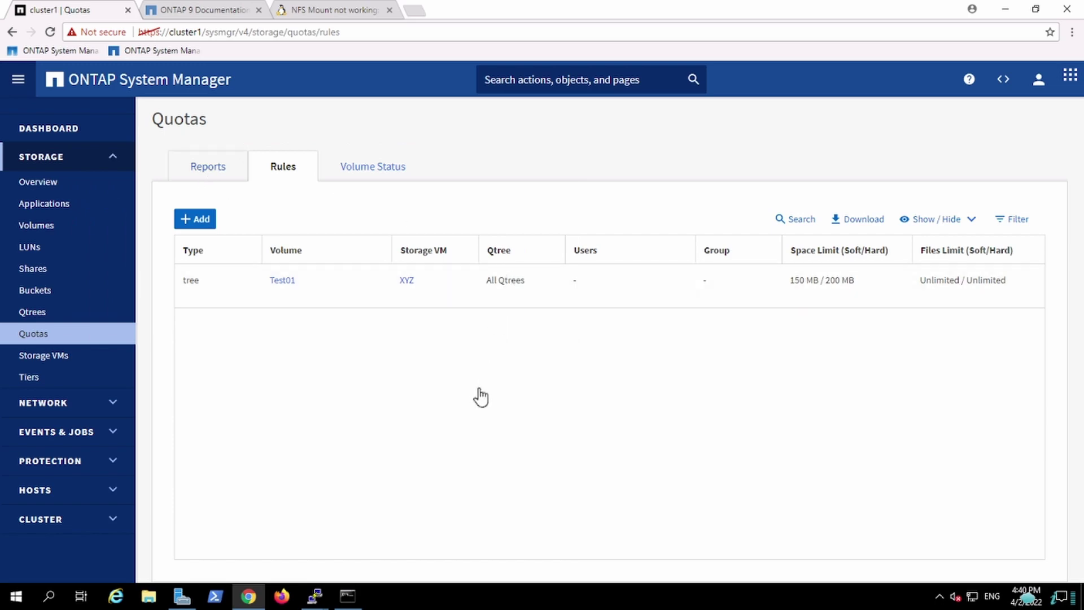
click(212, 172)
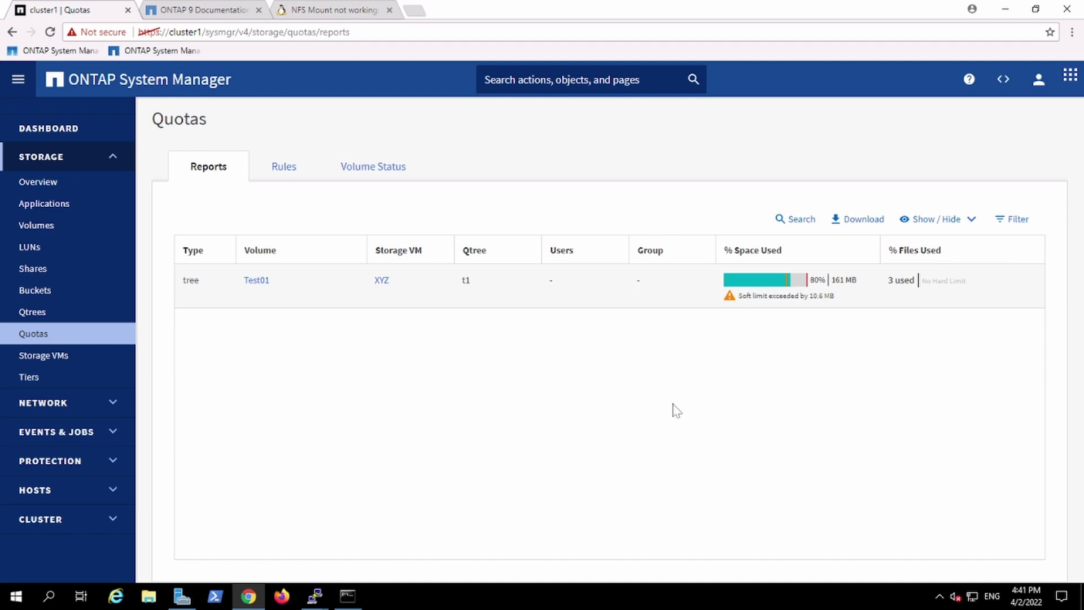
click(316, 600)
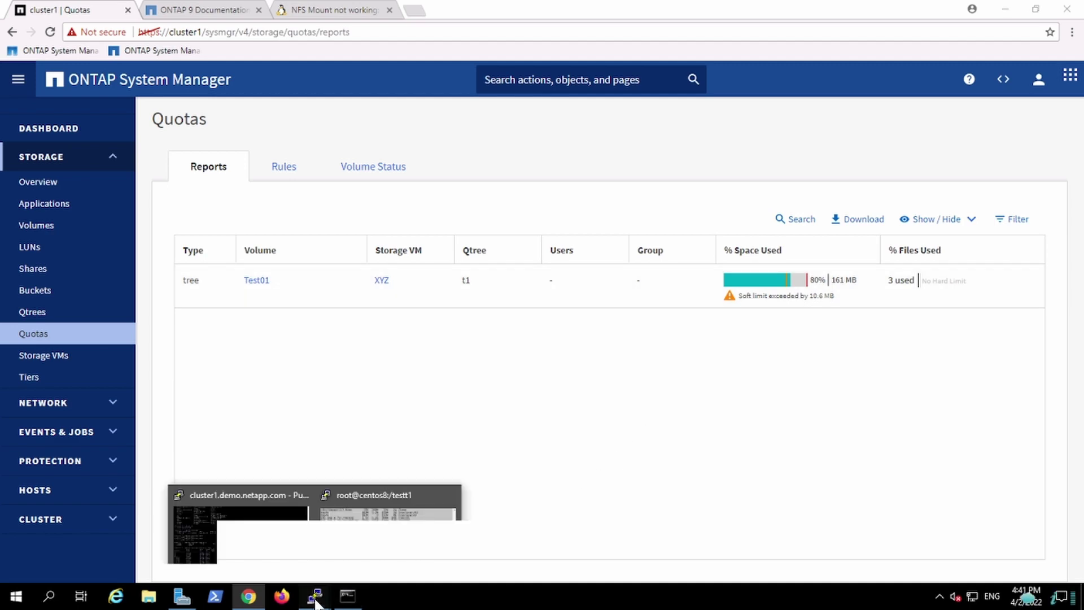
Write a 60MB_2 file to /testt1, which fails; df shows 200M used, 100%.
click(366, 567)
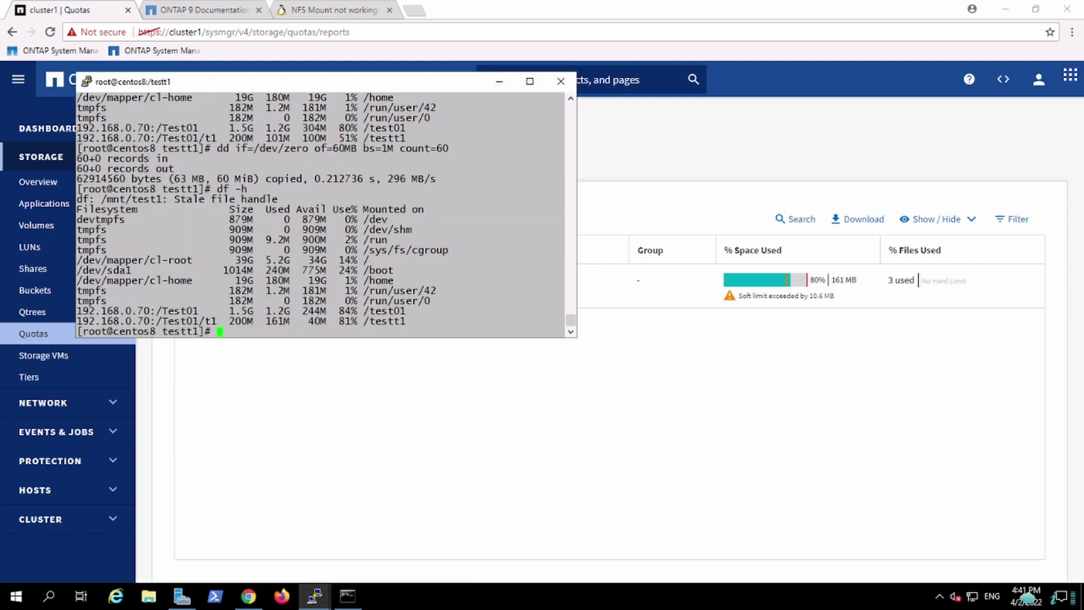
key(Up)
key(Up)
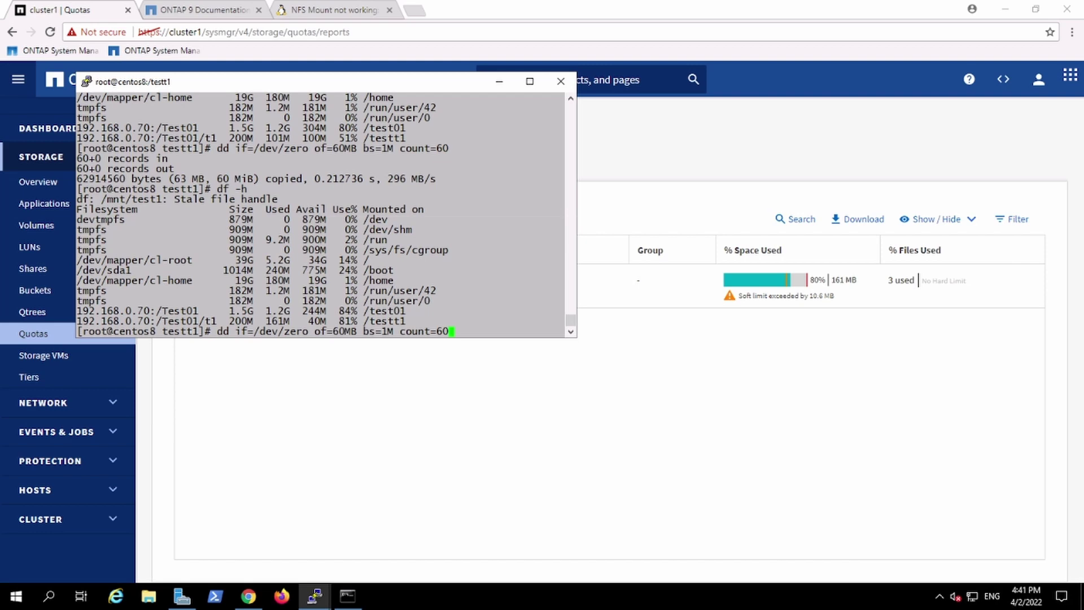
key(Left)
key(Left)
key(Left)
key(Left)
key(Left)
key(Left)
key(Left)
key(Left)
text(_2)
key(Return)
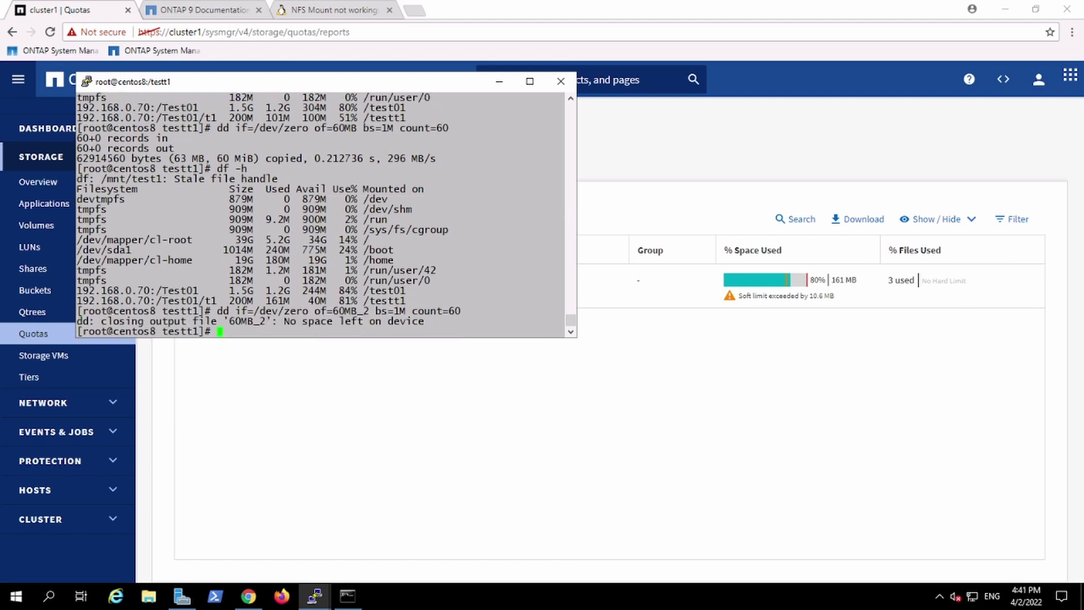
key(Up)
key(Up)
key(Return)
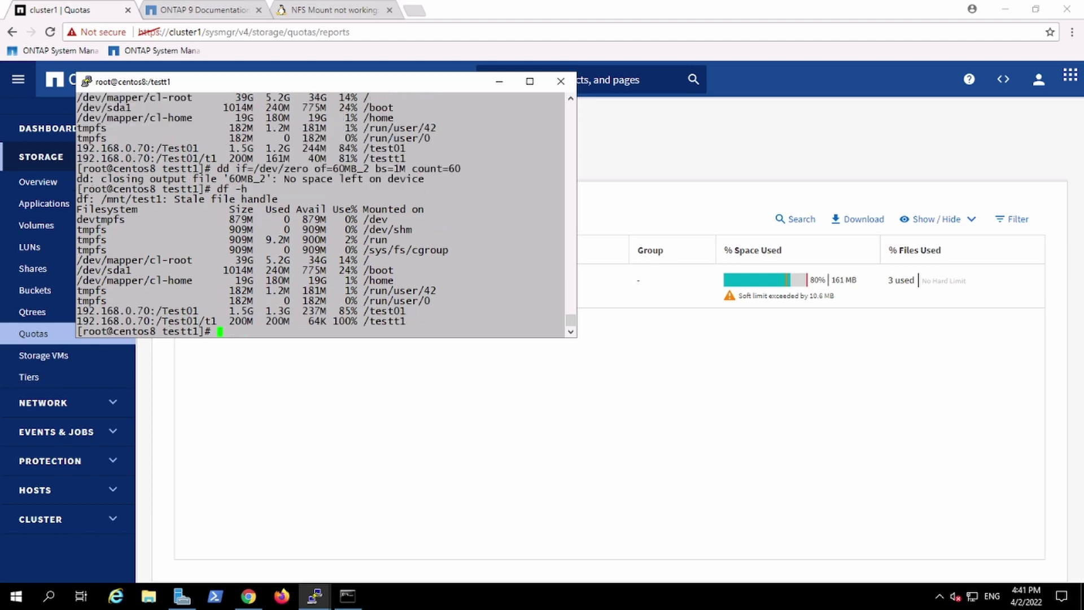